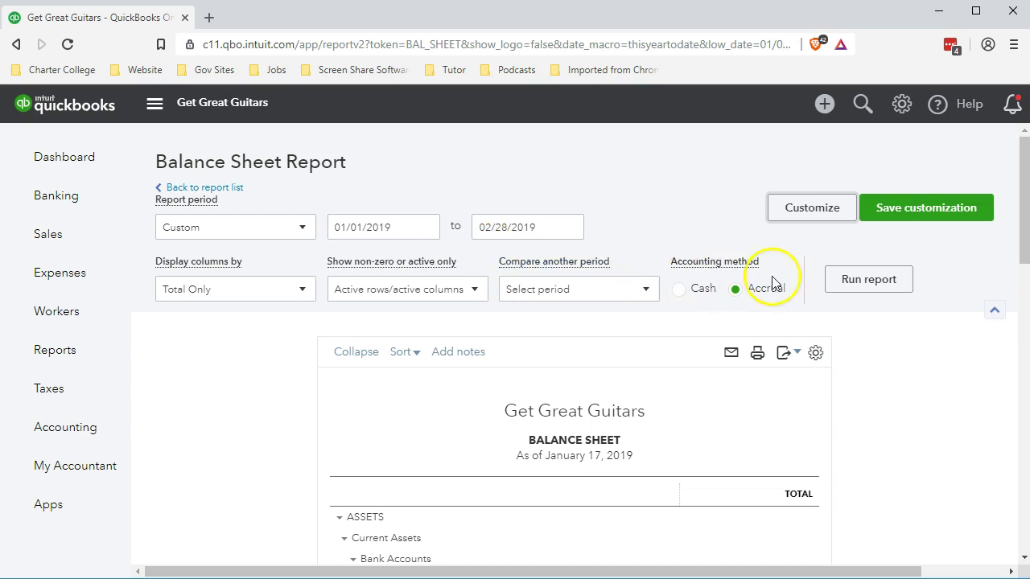
Run the Balance Sheet report for the custom period 01/01/2019 to 02/28/2019
left_click(843, 281)
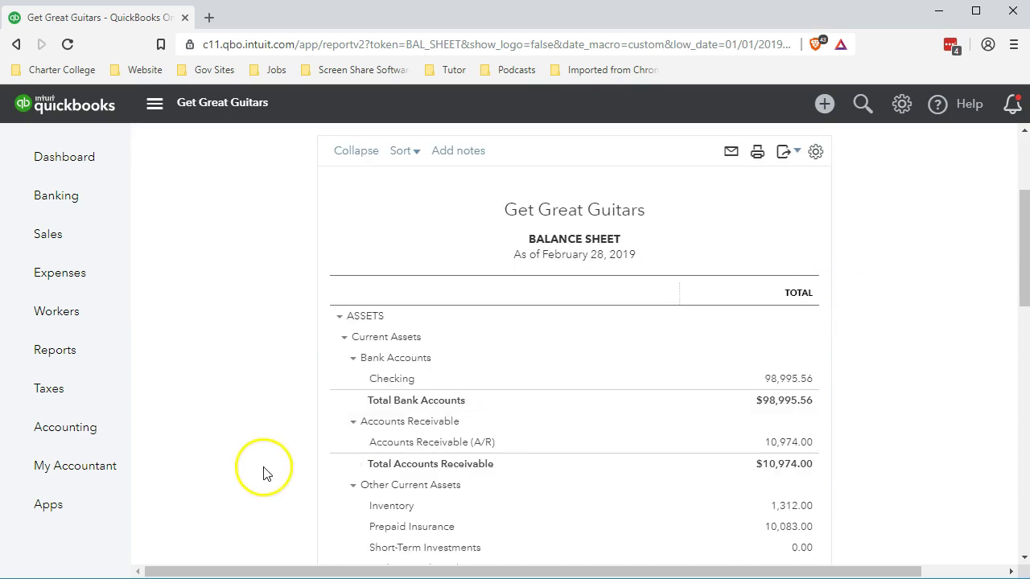
scroll(265, 473, "down", 2)
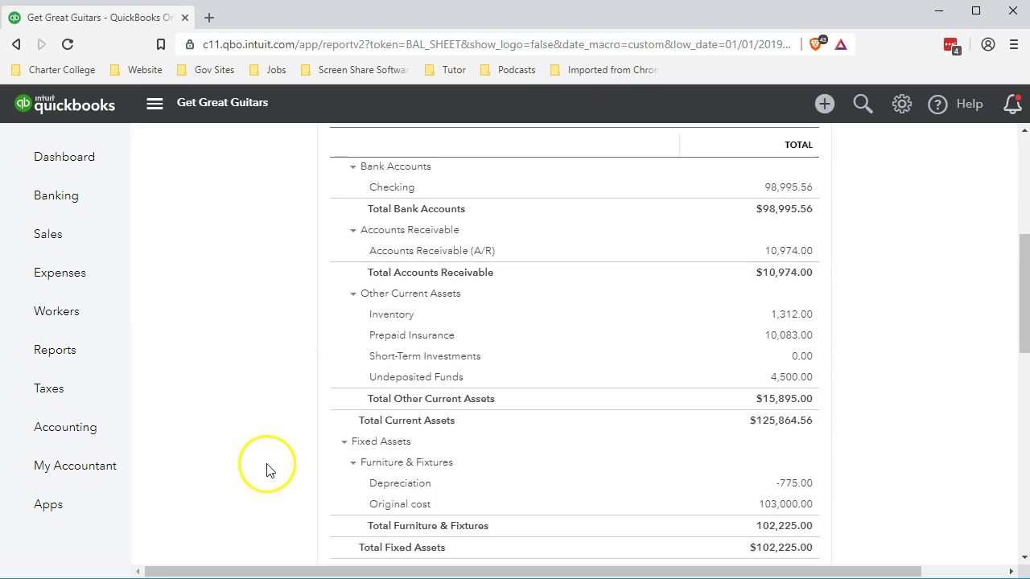
scroll(269, 471, "down", 1)
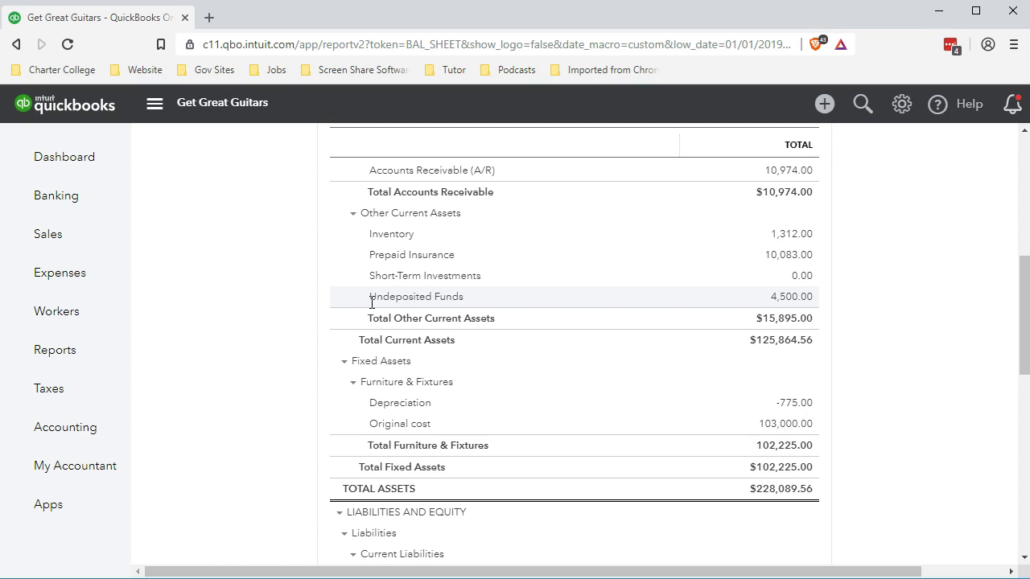
Examine the asset and liability sections of the balance sheet, from bank accounts down to long-term liabilities
left_click(357, 305)
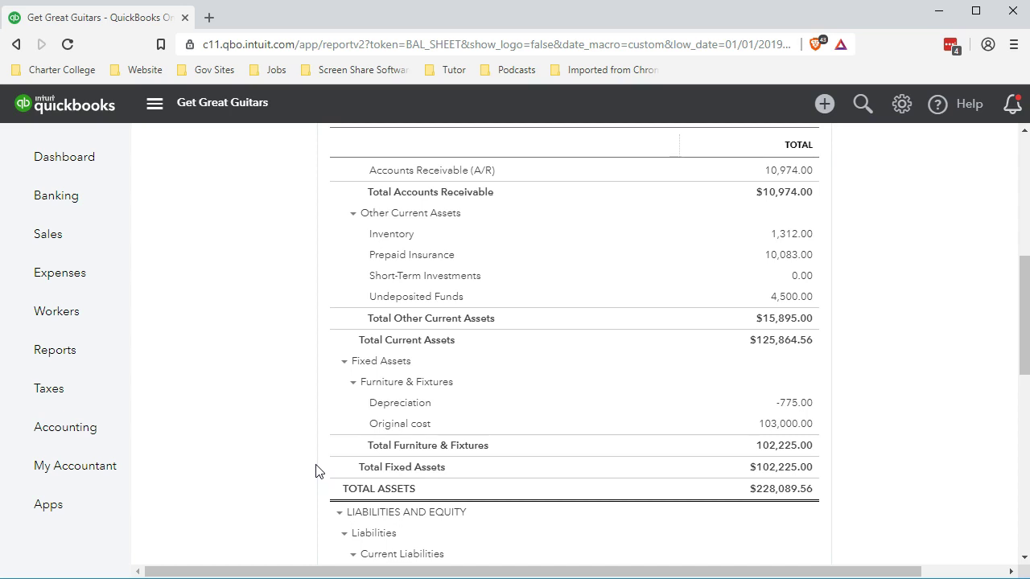
scroll(299, 478, "down", 1)
scroll(300, 479, "up", 2)
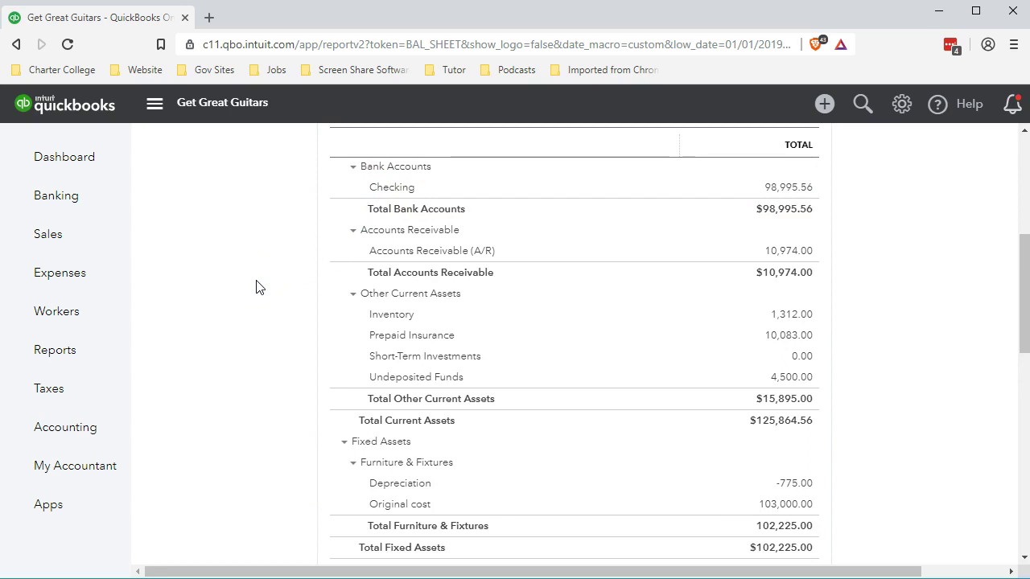
scroll(257, 289, "down", 4)
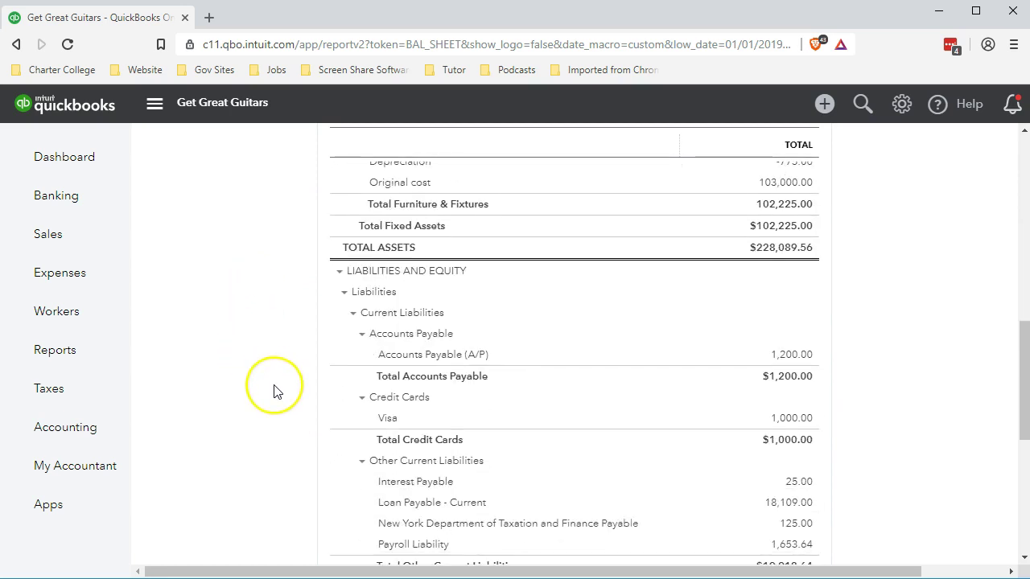
scroll(273, 391, "down", 1)
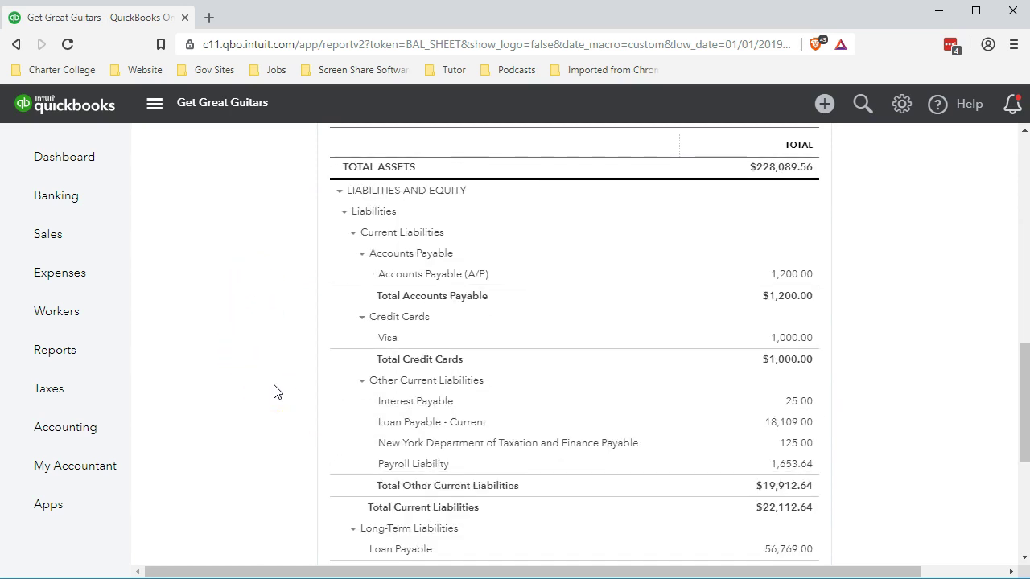
left_click(284, 392)
left_click(282, 480)
left_click(285, 478)
scroll(291, 477, "up", 5)
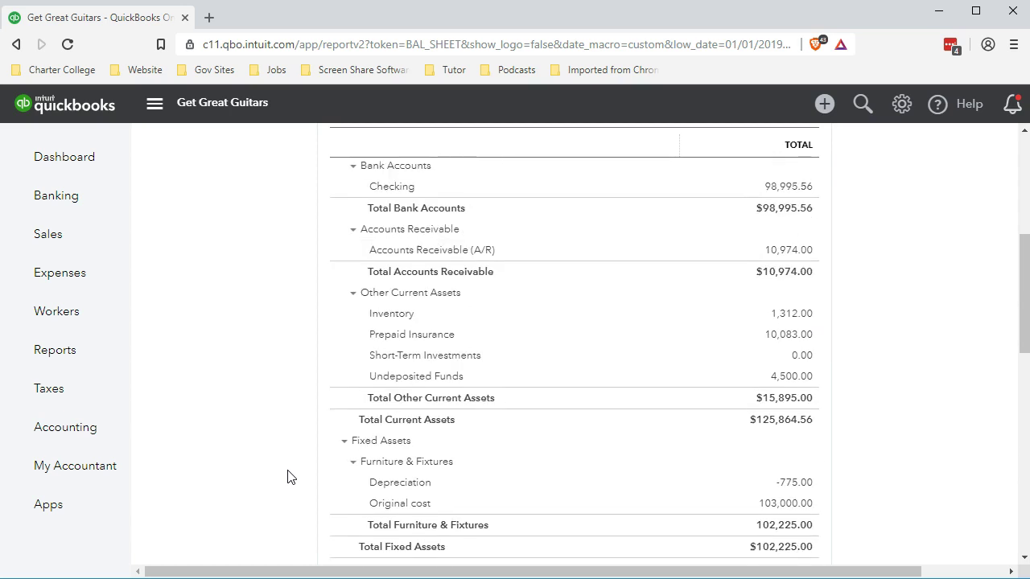
scroll(290, 477, "down", 3)
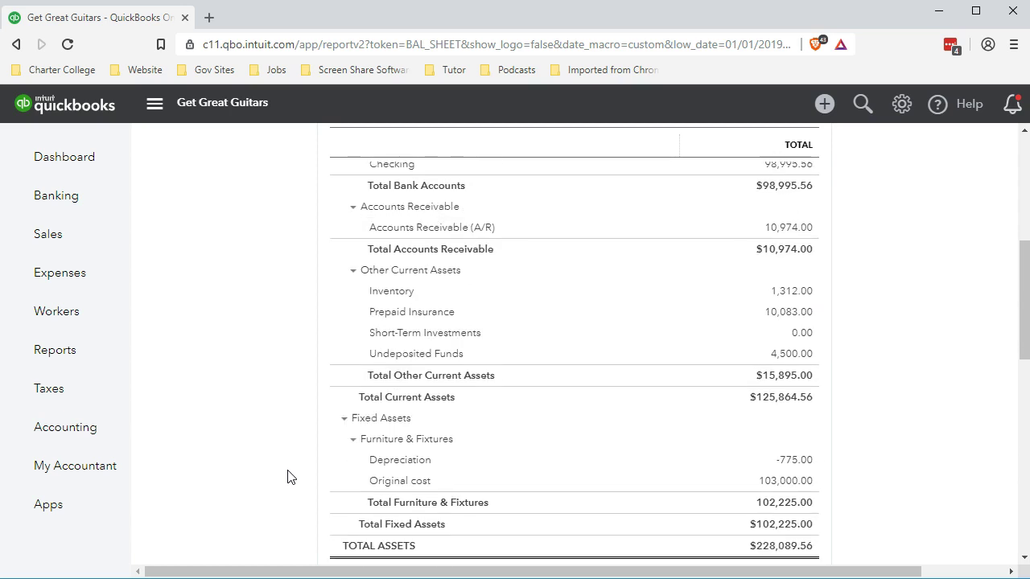
scroll(290, 477, "up", 5)
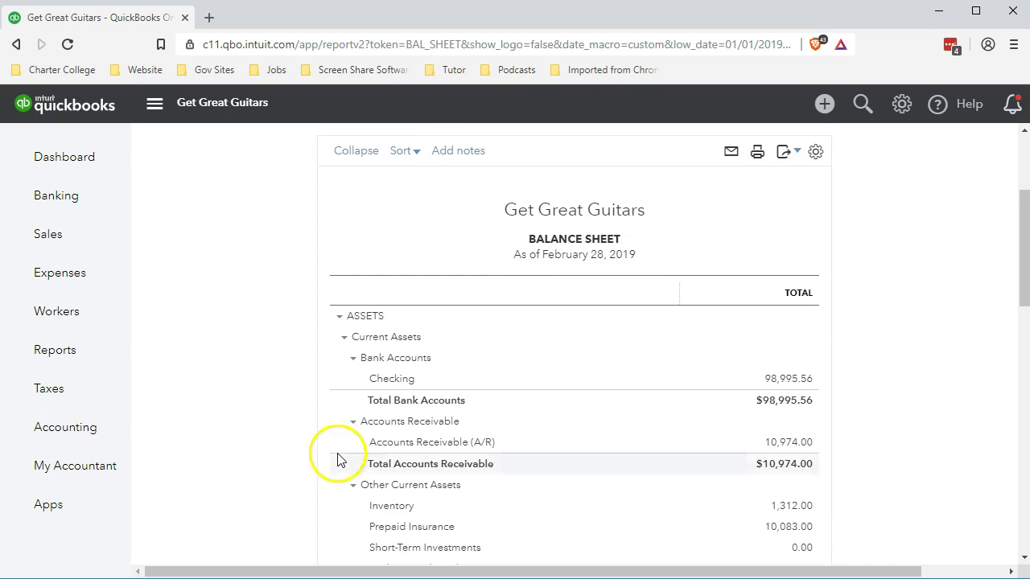
scroll(668, 449, "down", 1)
scroll(674, 448, "down", 1)
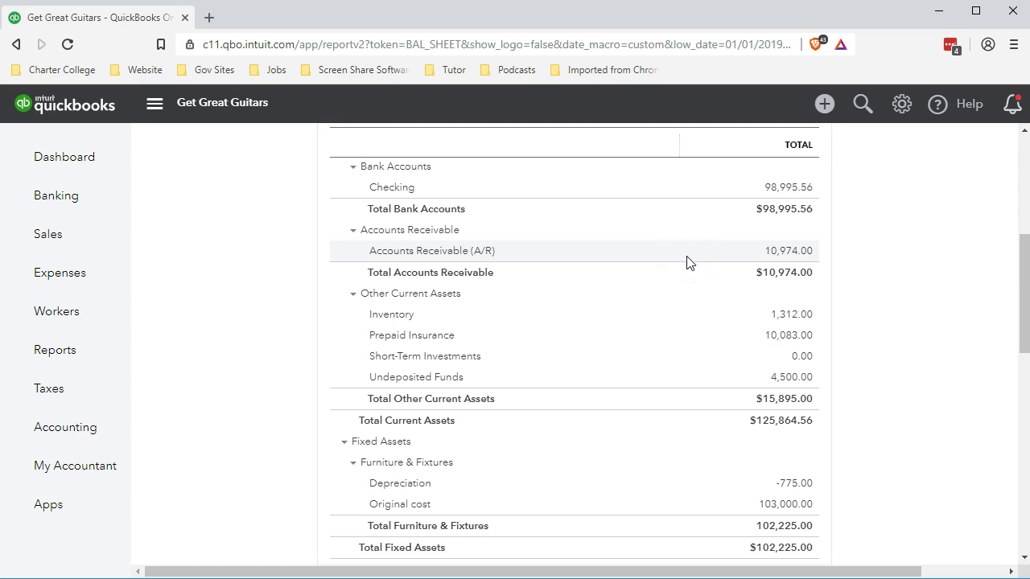
scroll(667, 375, "down", 4)
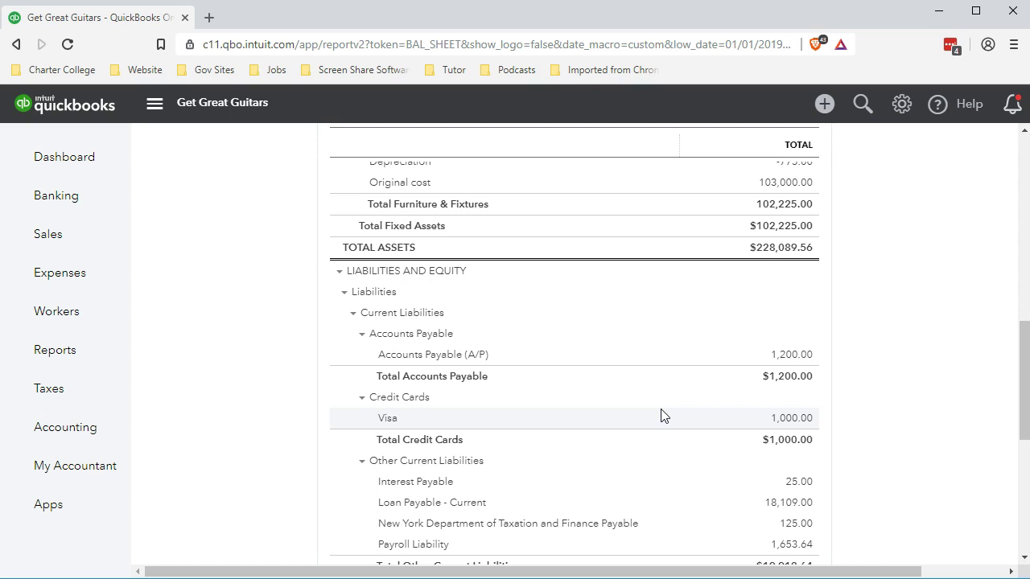
scroll(662, 415, "up", 4)
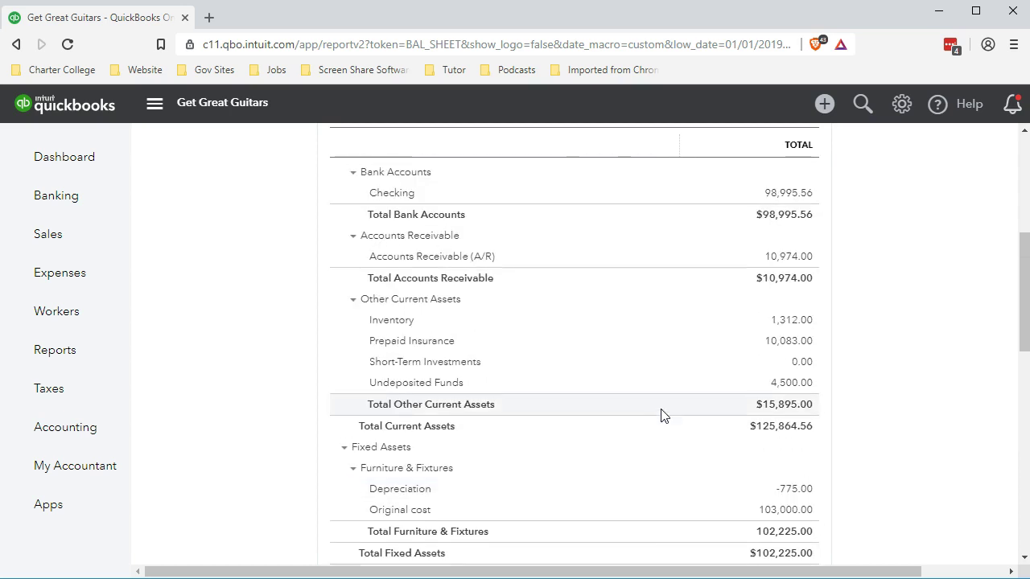
scroll(662, 415, "up", 1)
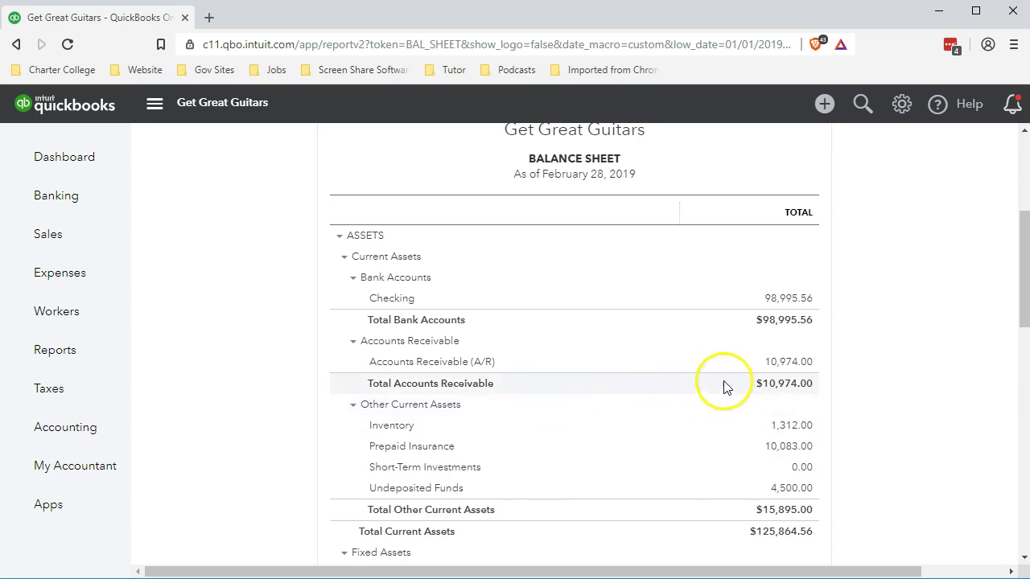
Examine the Accounts Receivable (A/R) line on the balance sheet and compare it with the other current assets and the liabilities
left_click(793, 367)
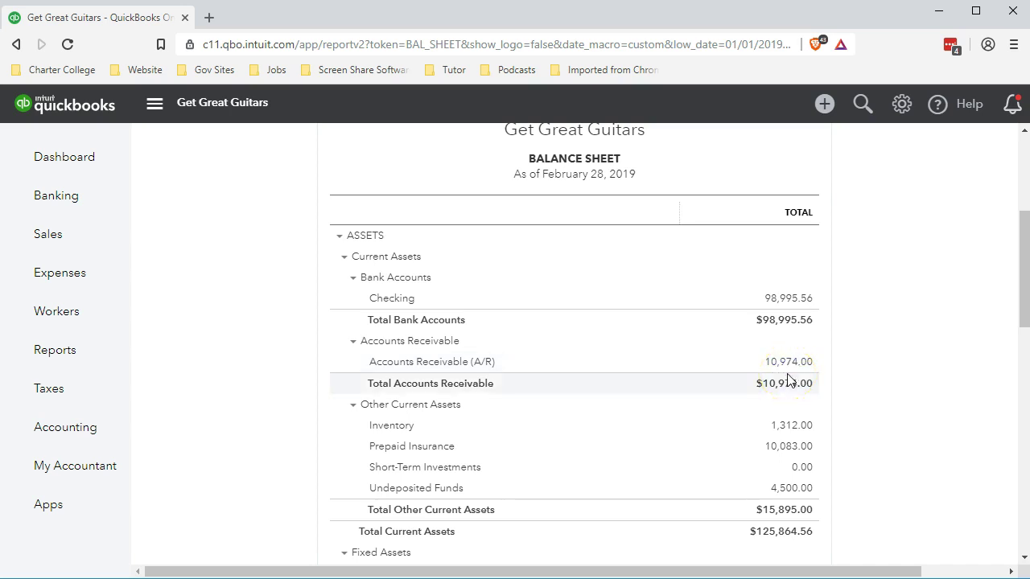
left_click(709, 425)
scroll(709, 428, "down", 5)
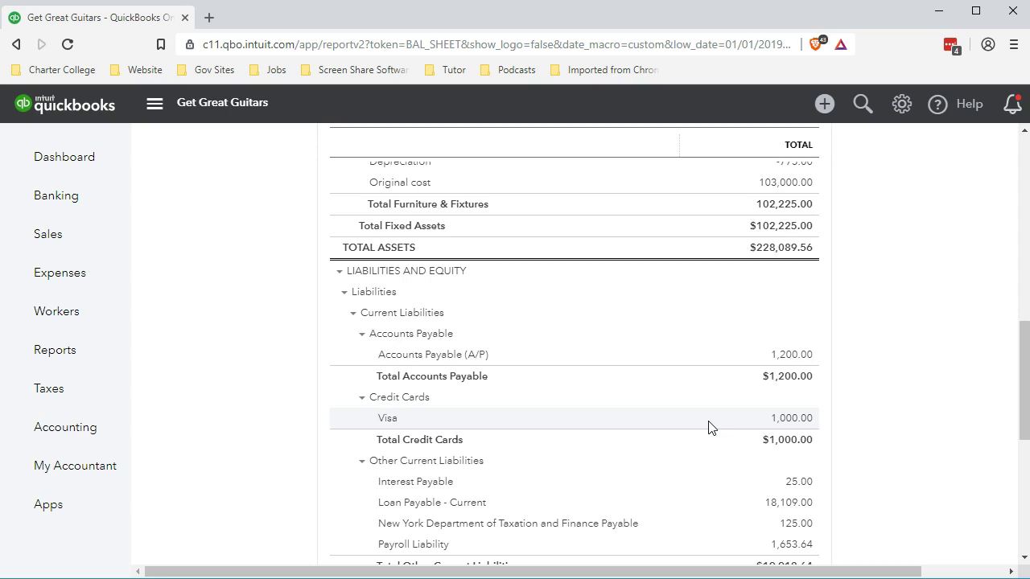
scroll(708, 427, "up", 5)
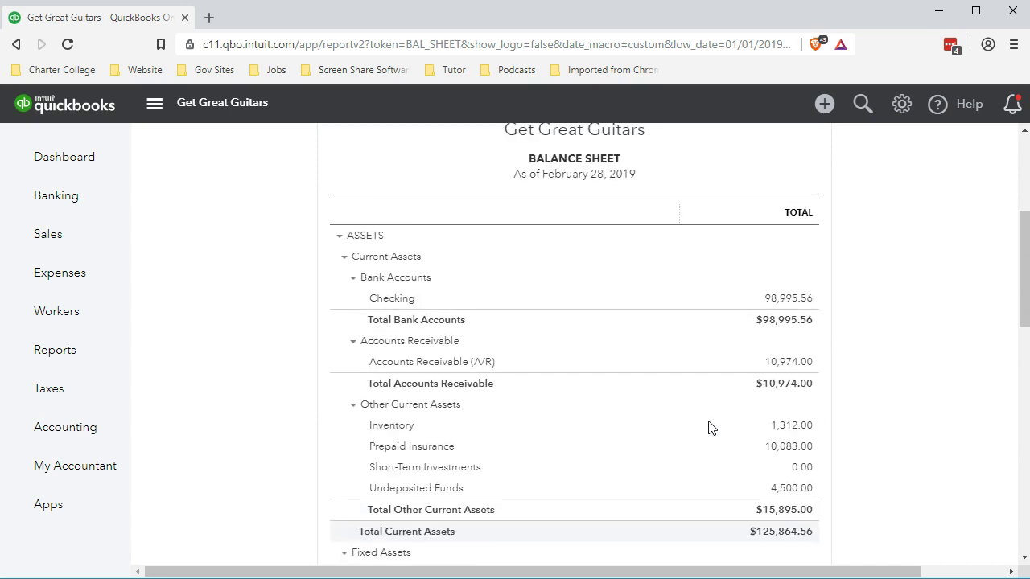
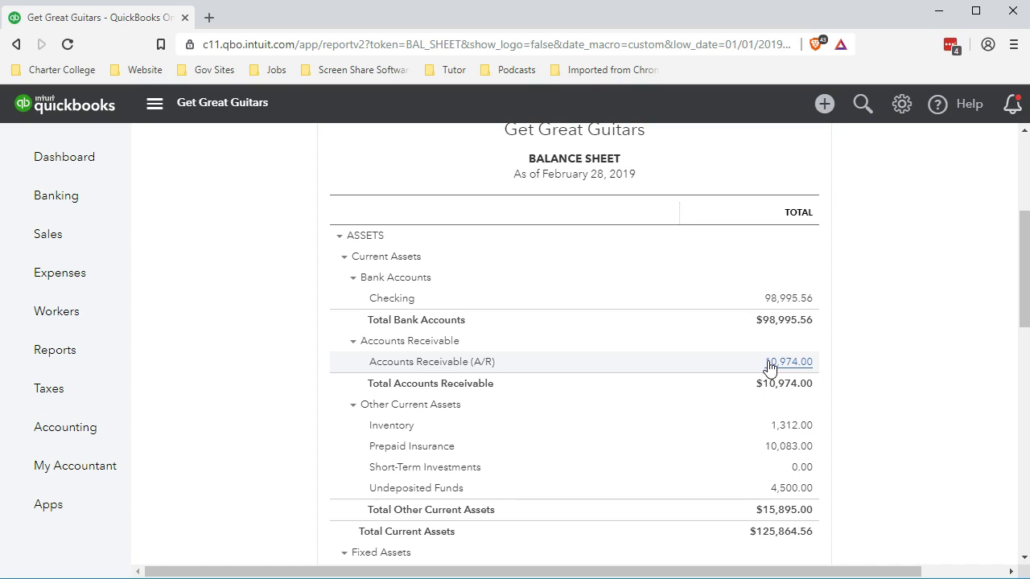
scroll(769, 367, "down", 2)
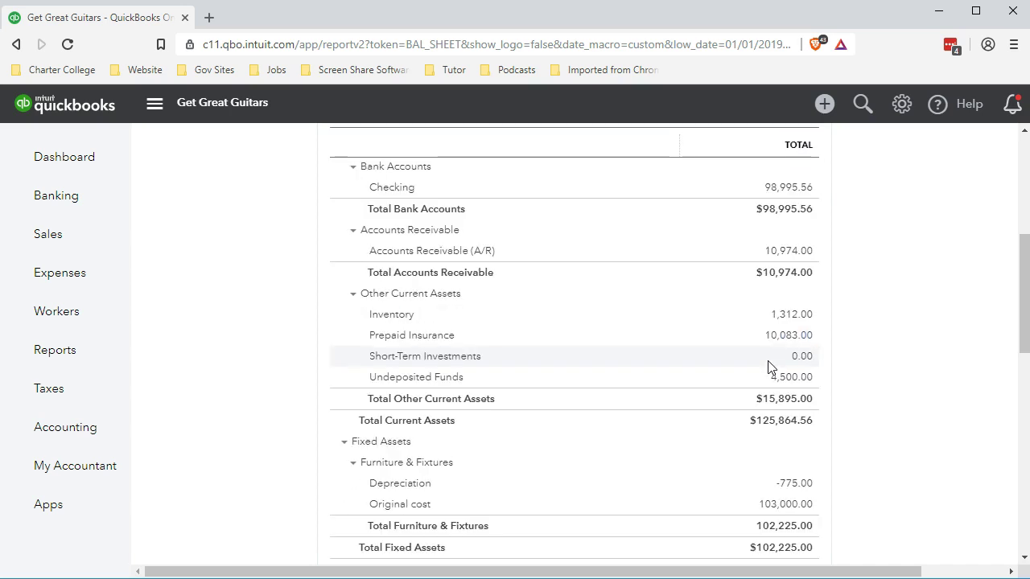
left_click(769, 259)
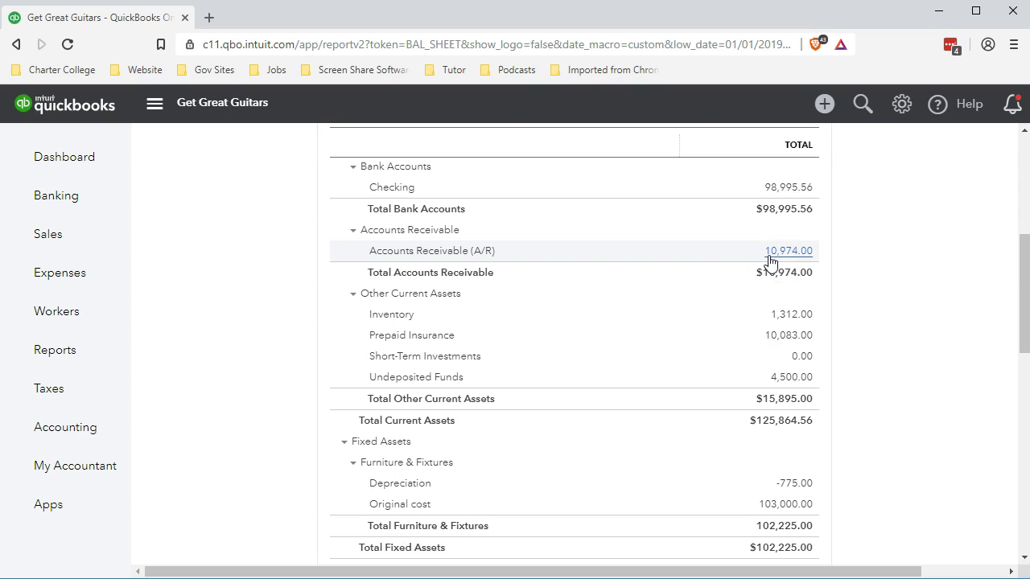
left_click(712, 341)
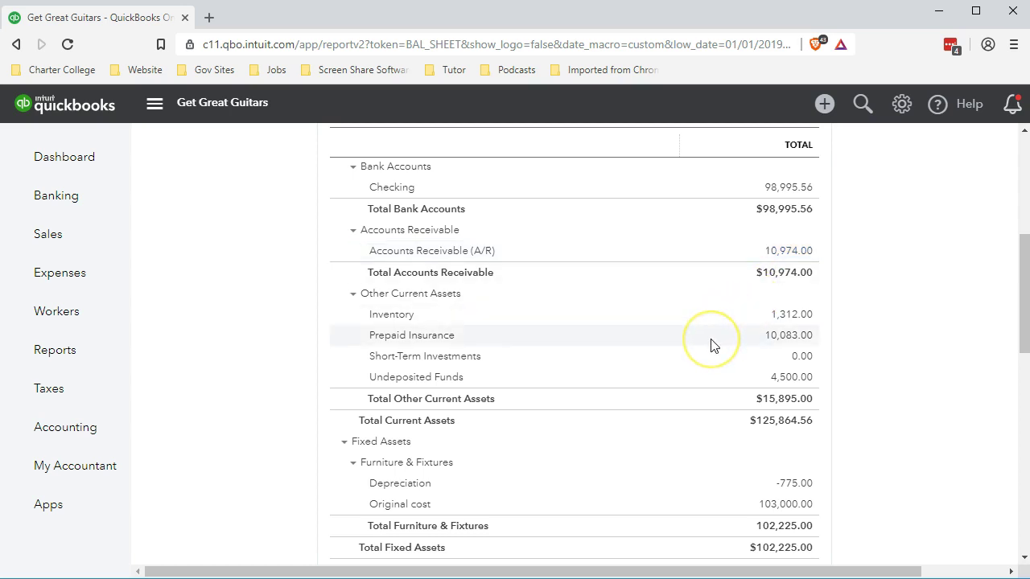
scroll(710, 345, "up", 2)
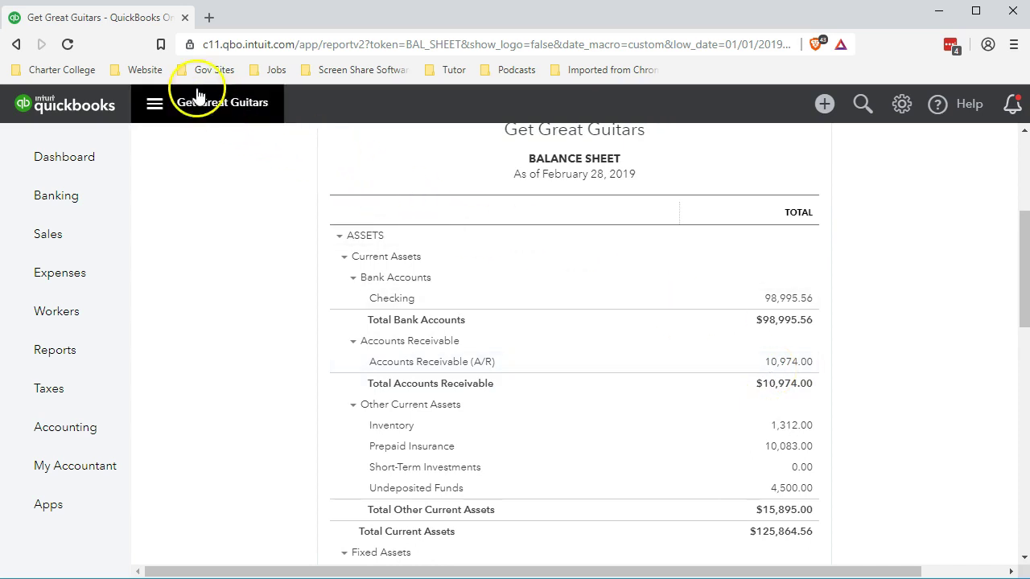
Duplicate the balance sheet's browser tab and switch to the duplicate
right_click(142, 23)
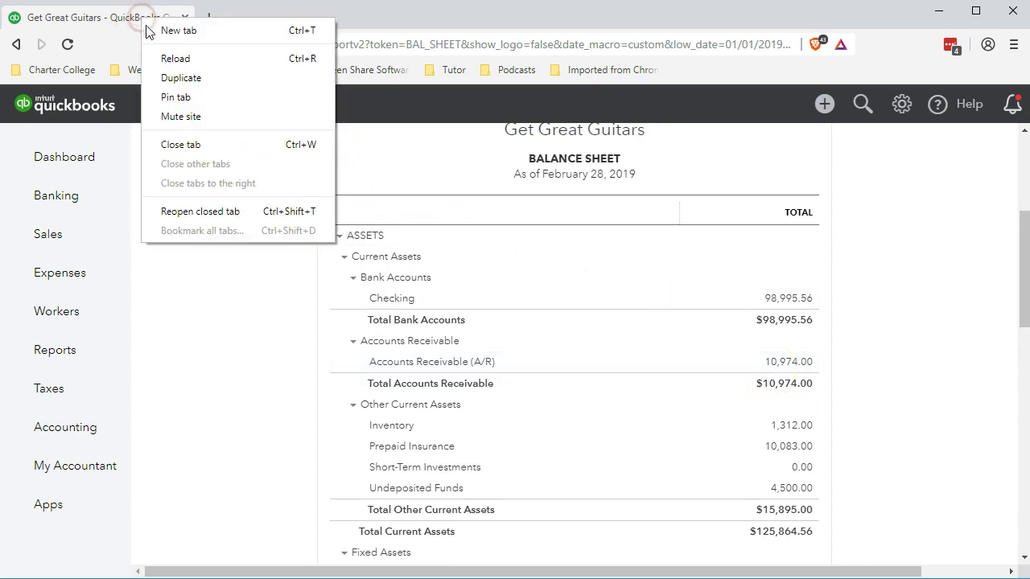
left_click(178, 75)
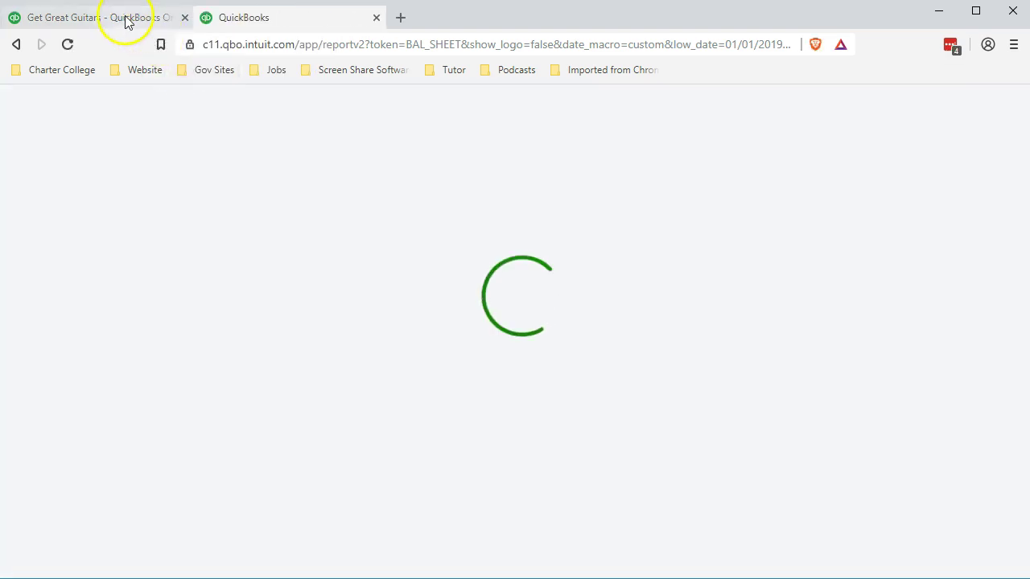
left_click_drag(127, 17, 266, 34)
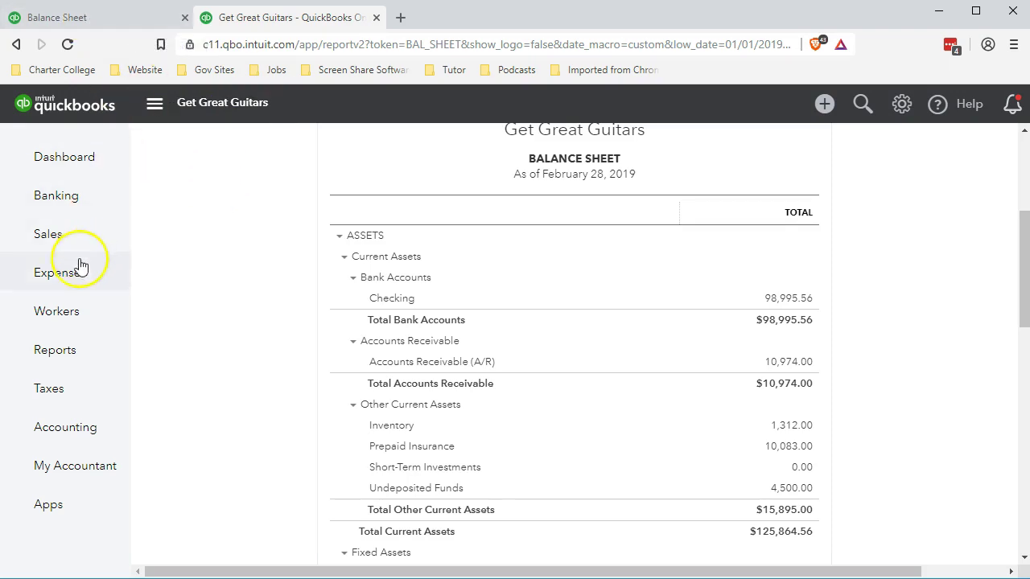
Open the Customer Balance Detail report from the Who owes you section of the standard reports
left_click(53, 350)
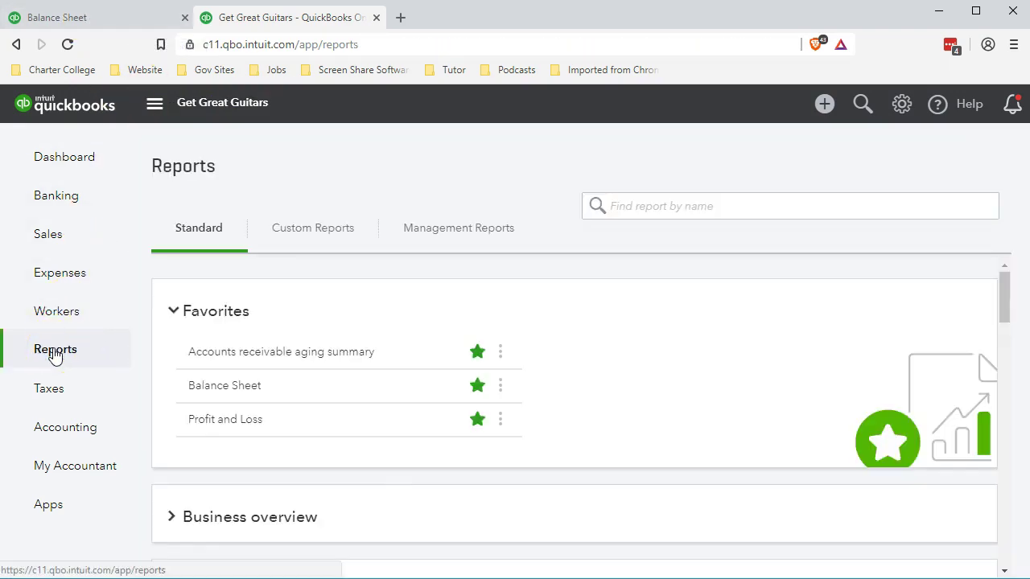
scroll(229, 422, "down", 3)
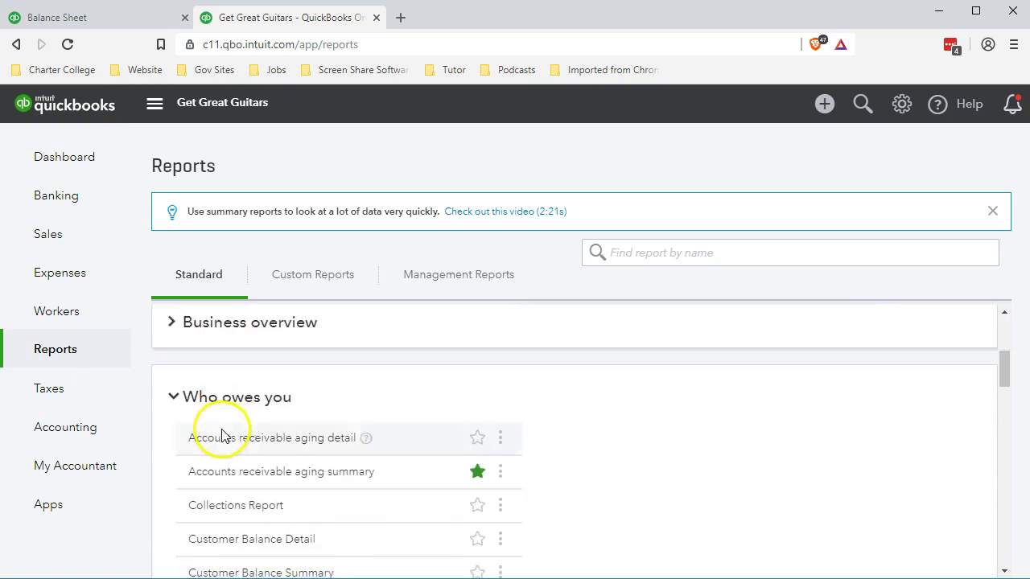
scroll(208, 467, "down", 1)
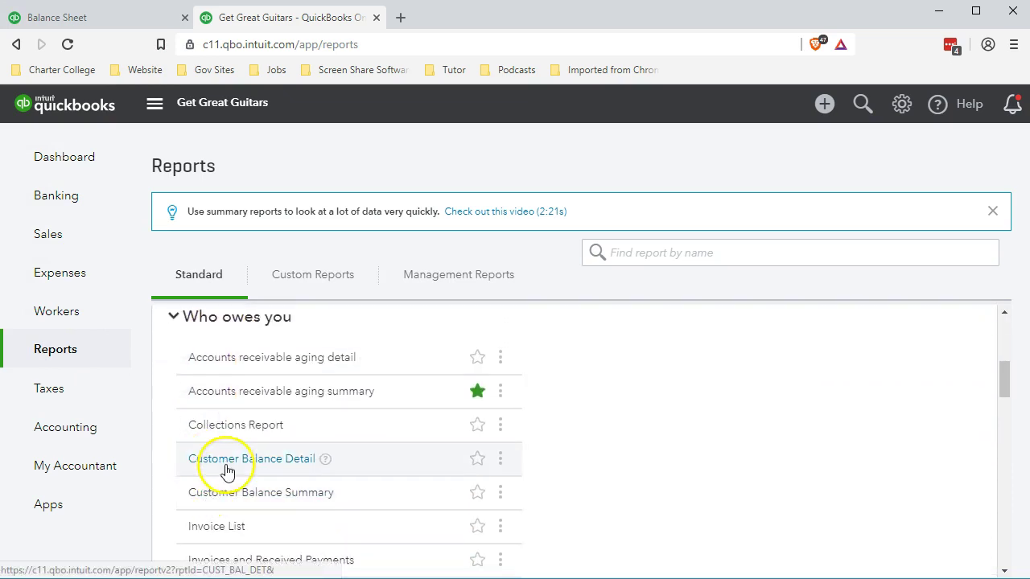
left_click(226, 468)
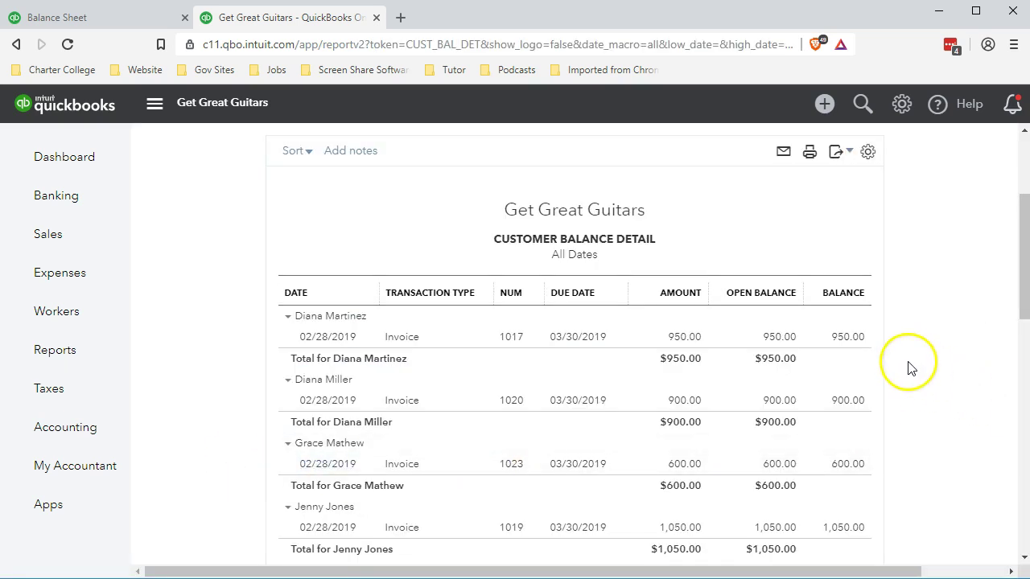
Review the customer balances down to the report total, examining the open balance of the String Music payment dated 02/21/2019
scroll(893, 359, "down", 5)
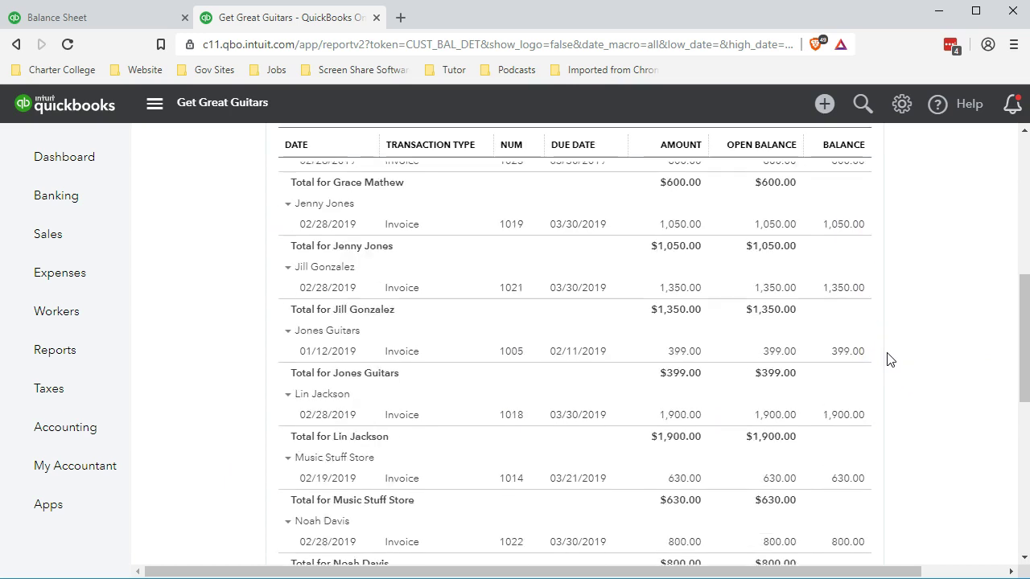
scroll(887, 359, "down", 4)
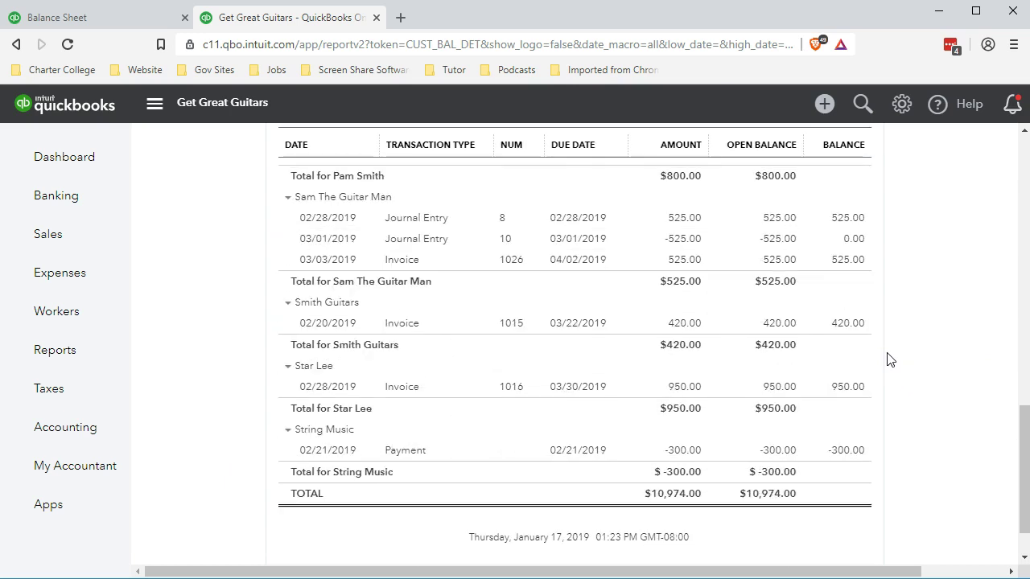
left_click(893, 438)
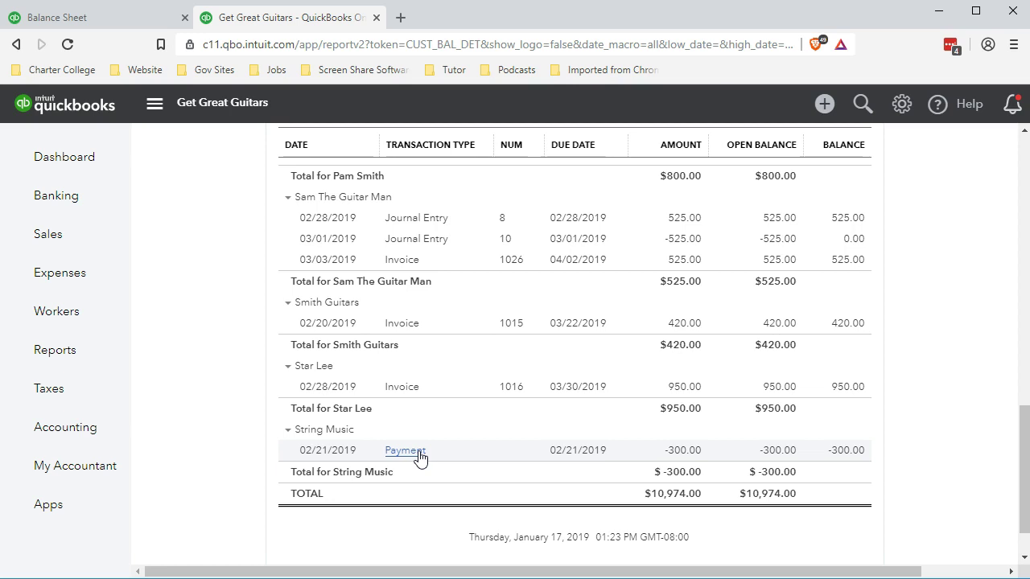
left_click(768, 453)
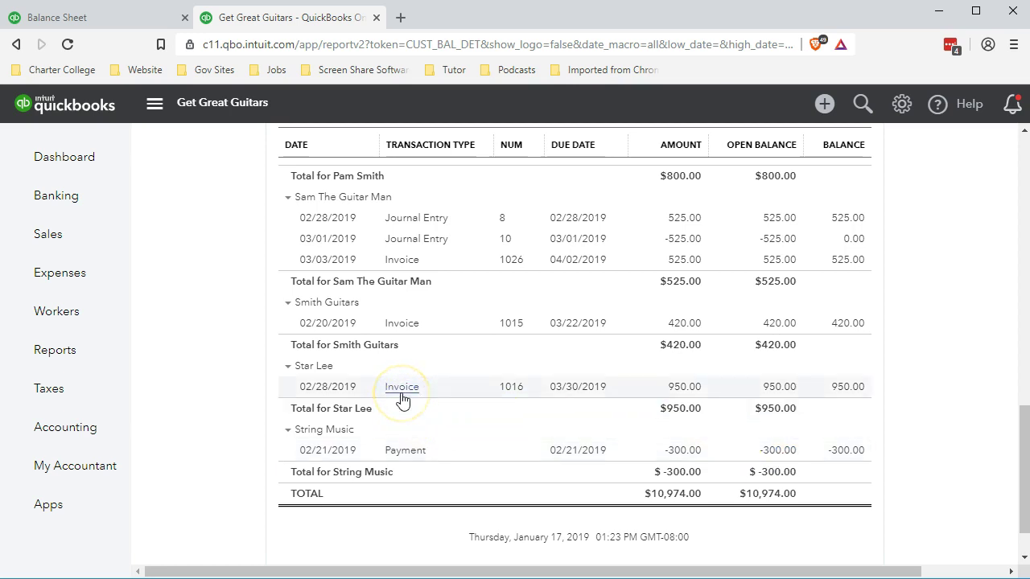
left_click(401, 468)
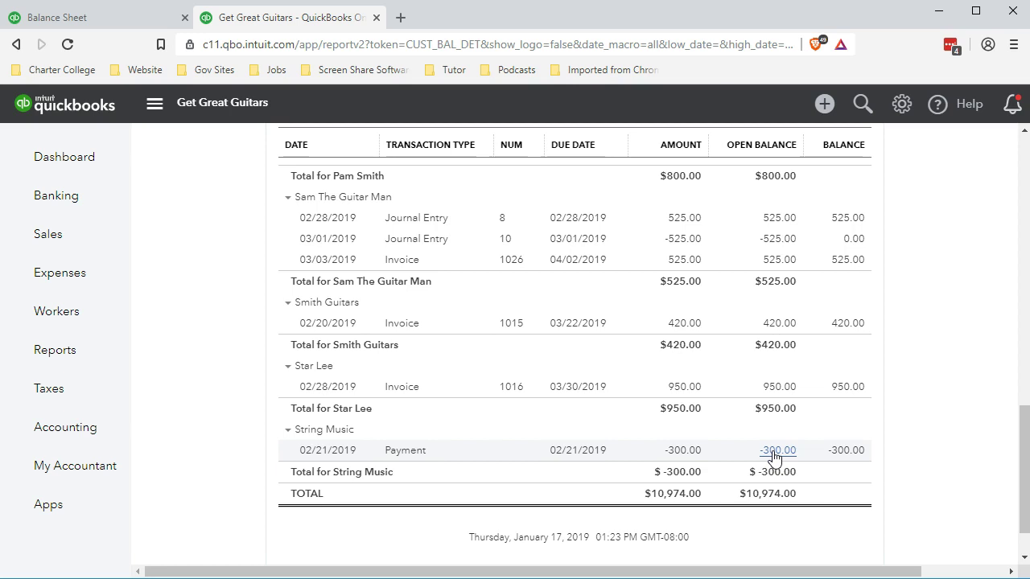
scroll(211, 452, "up", 6)
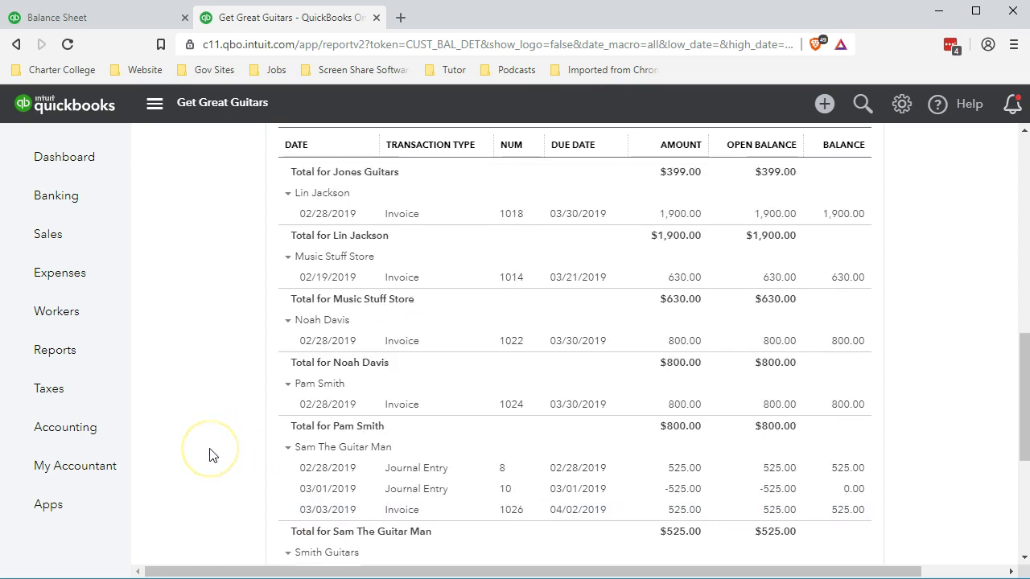
scroll(209, 454, "up", 3)
left_click(218, 455)
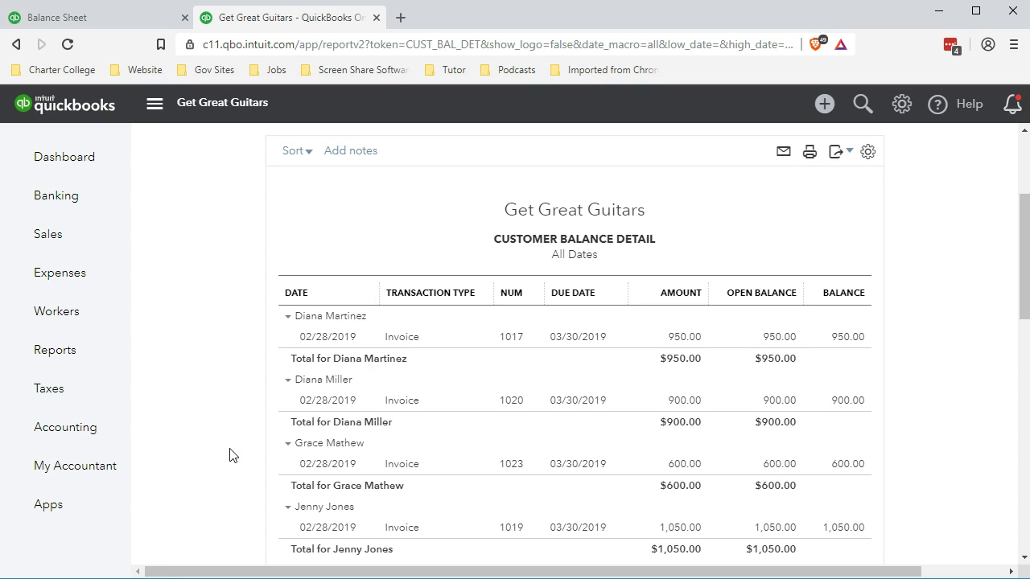
left_click(340, 395)
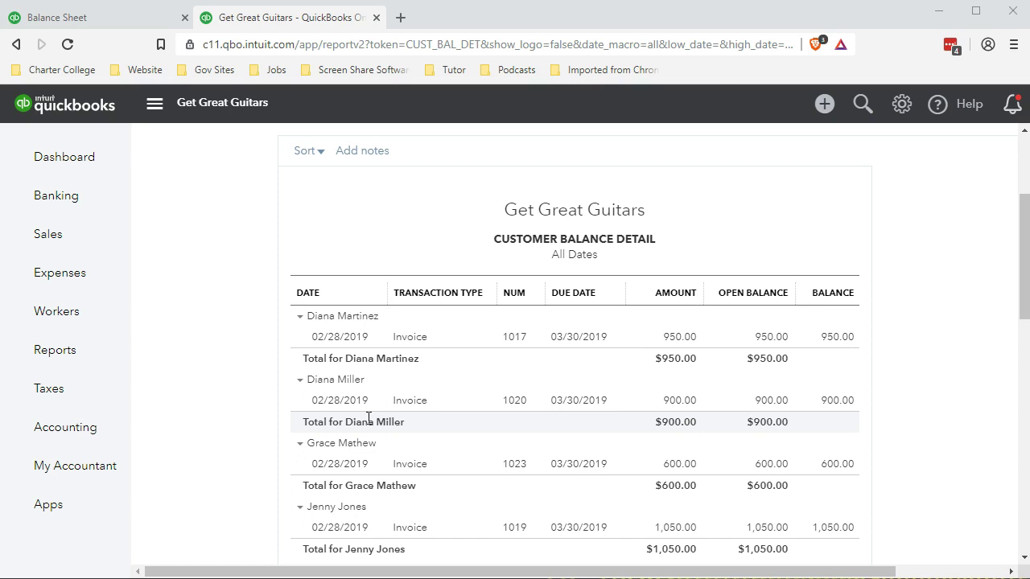
left_click(265, 474)
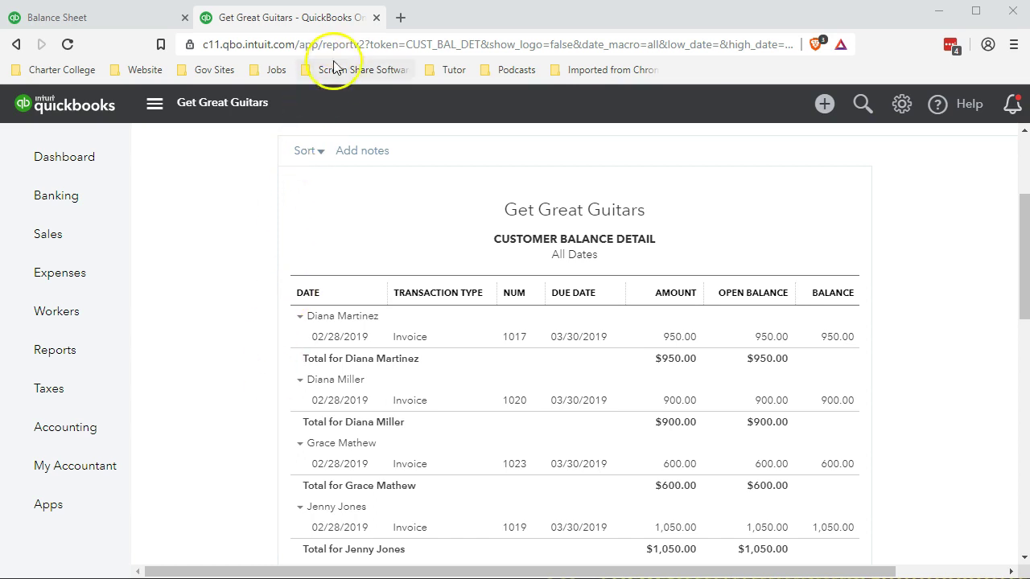
Duplicate the Customer Balance Detail report's browser tab and switch to the duplicate
right_click(337, 20)
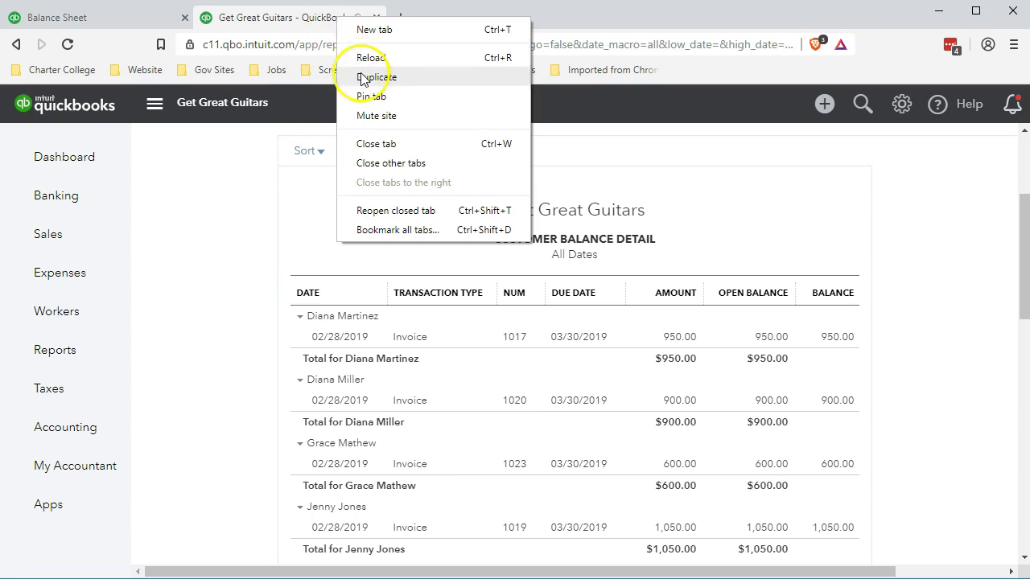
left_click(398, 77)
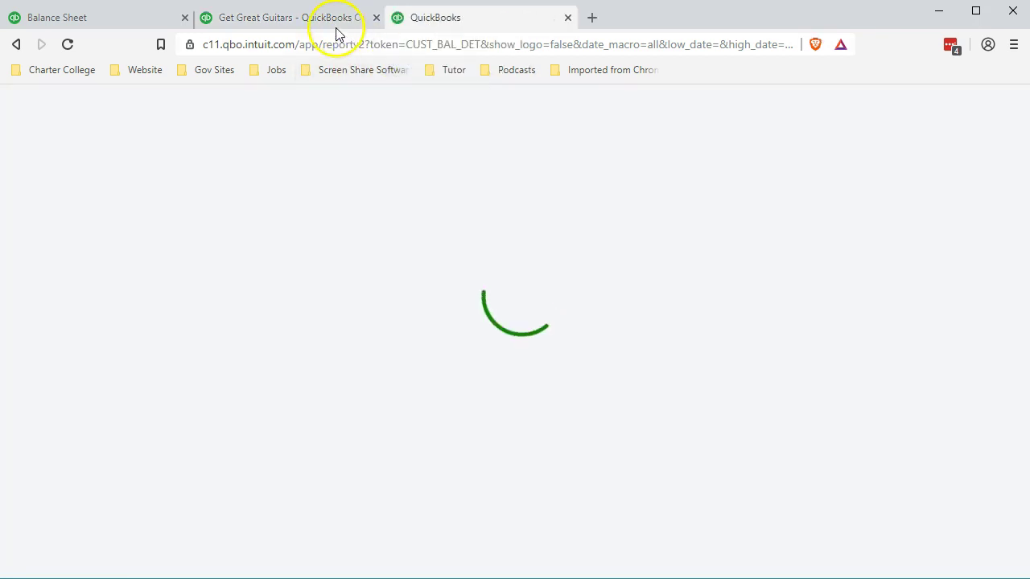
left_click_drag(322, 20, 530, 23)
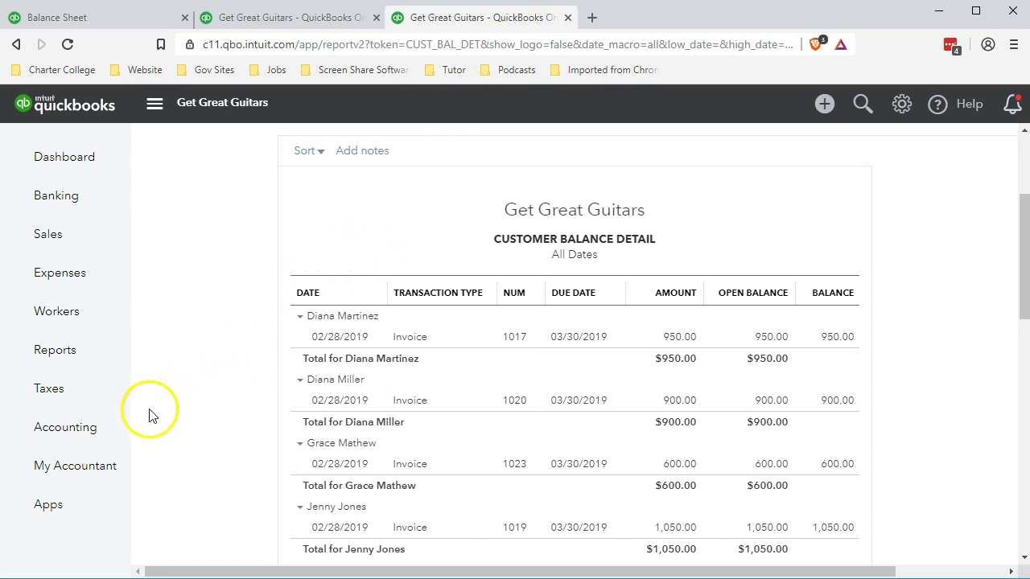
Review the Accounts Receivable (A/R) register from the chart of accounts and return to the account list
mouse_move(60, 439)
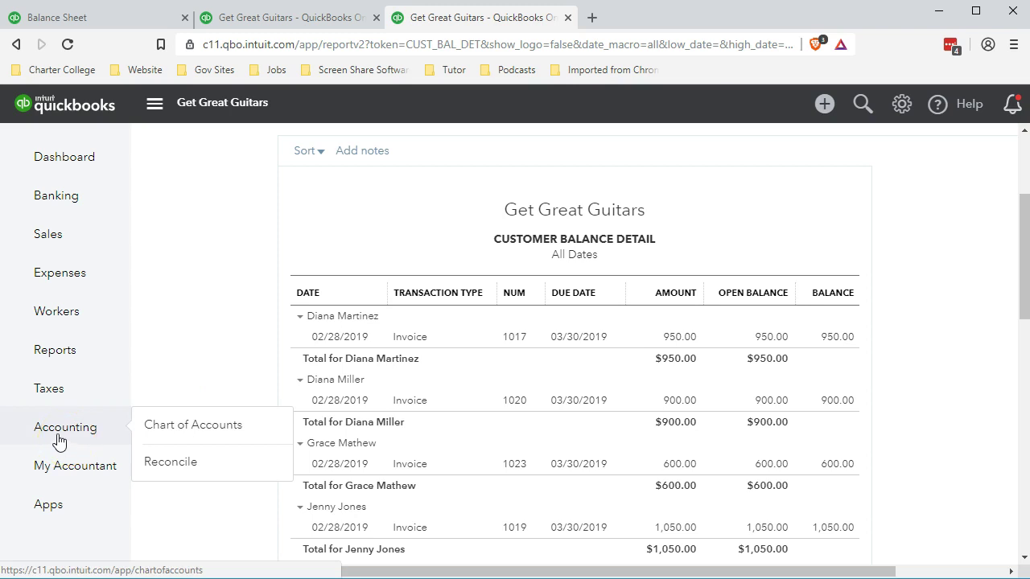
left_click(58, 441)
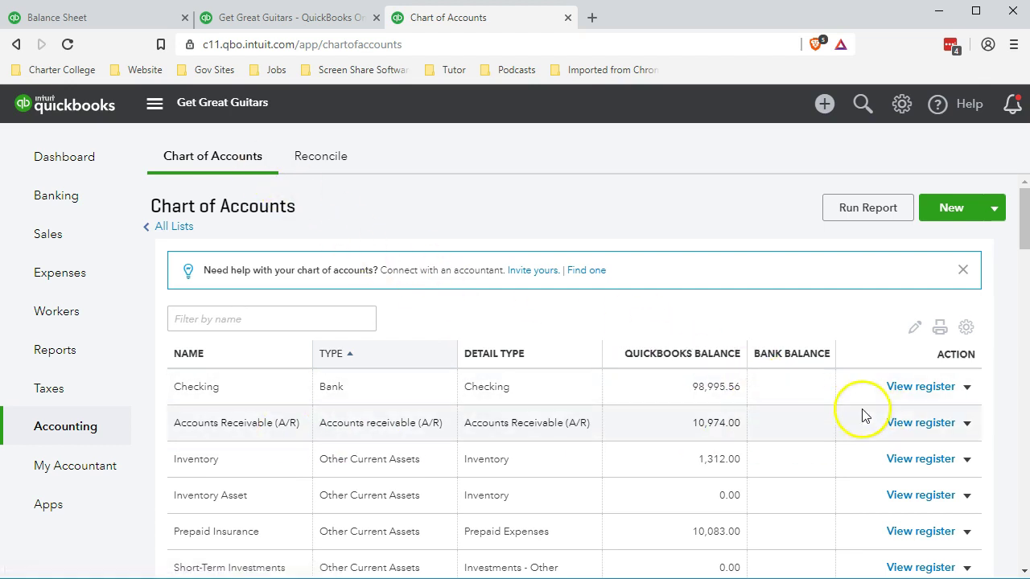
left_click(888, 432)
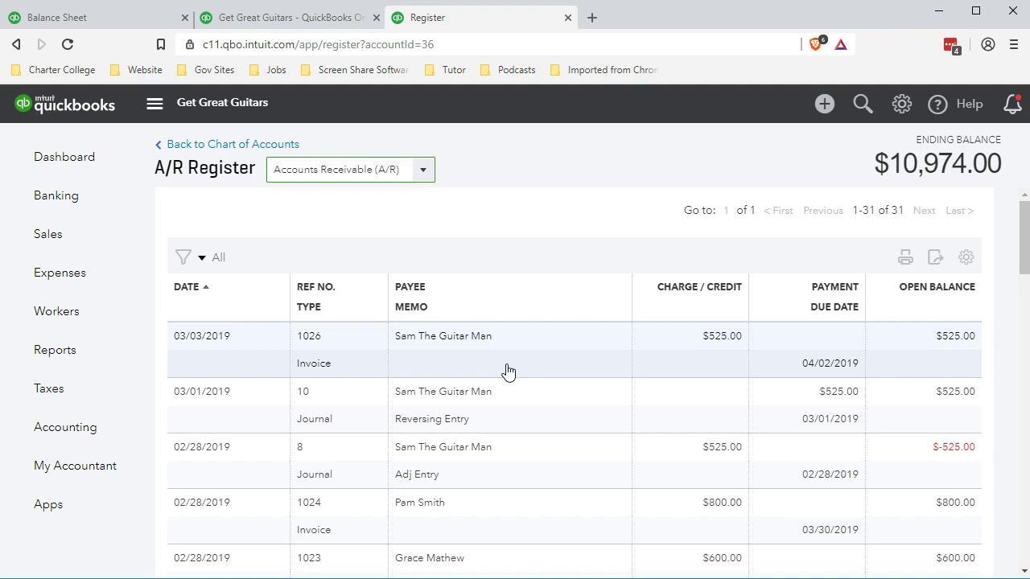
left_click(284, 145)
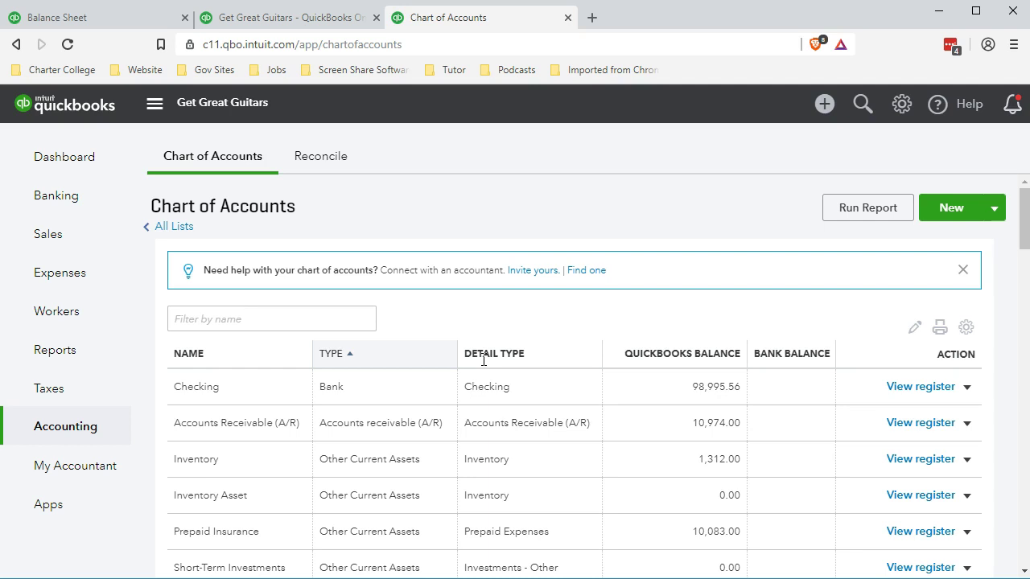
left_click(784, 431)
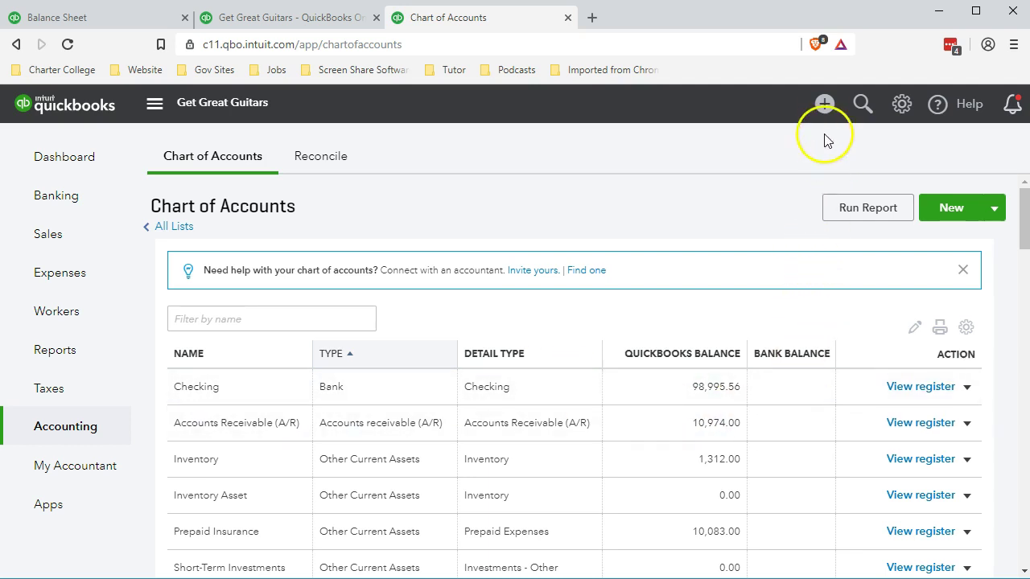
Start a new journal entry dated 02/28/2019 and begin its first line
left_click(823, 105)
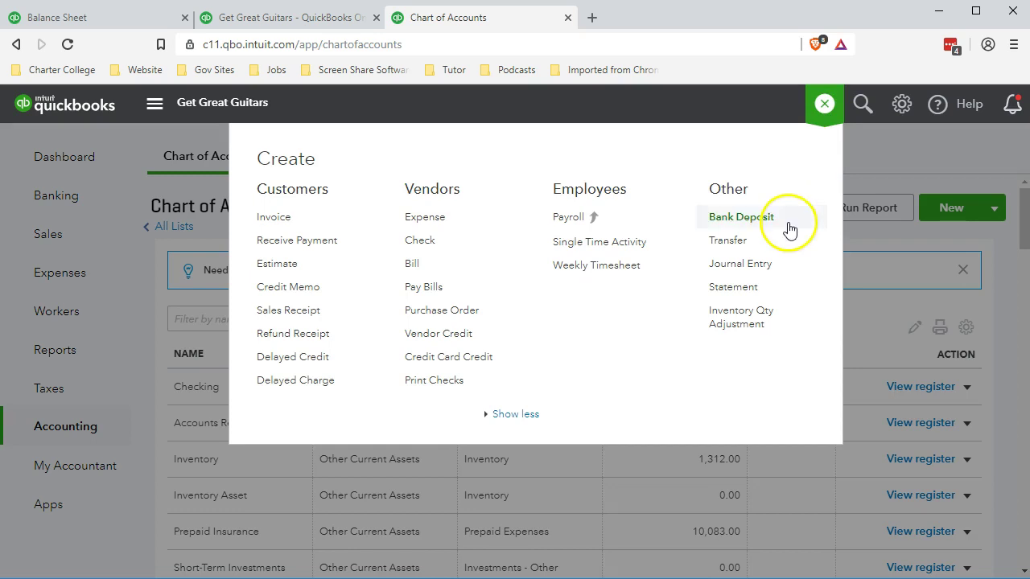
left_click(770, 265)
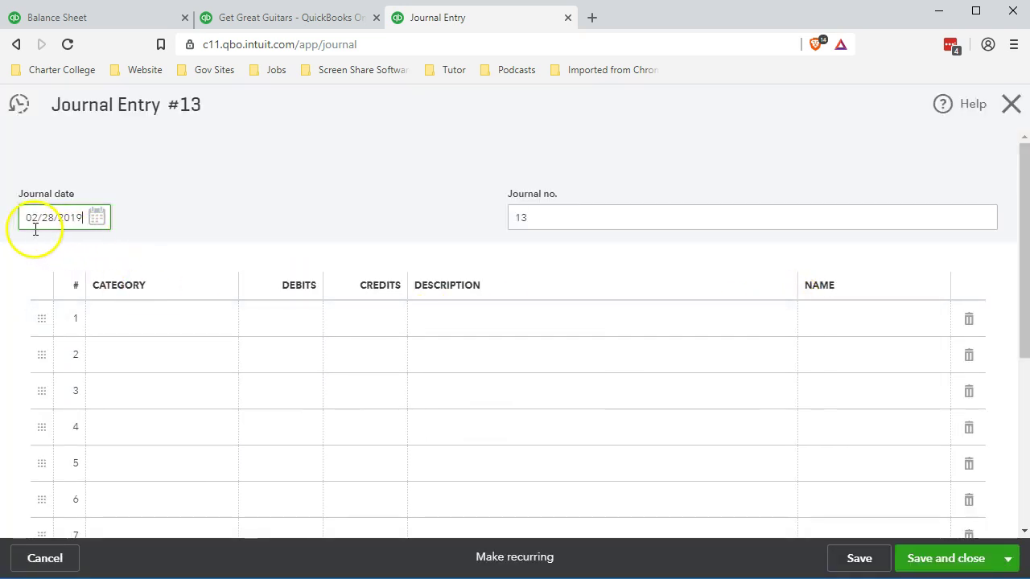
left_click(124, 321)
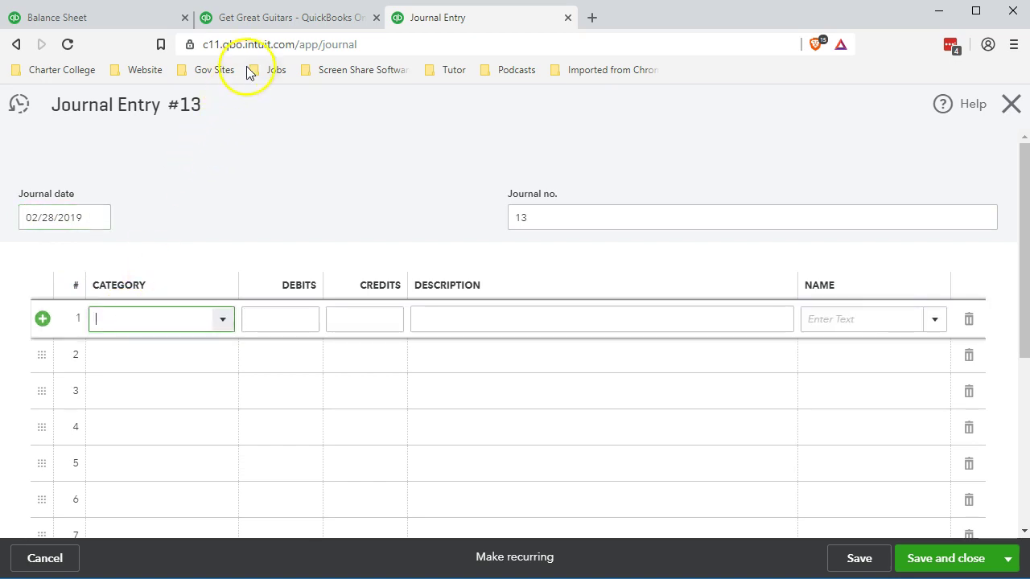
Examine String Music's open payment and the report total in the Customer Balance Detail report, and return to the journal entry
left_click(268, 24)
scroll(482, 385, "down", 3)
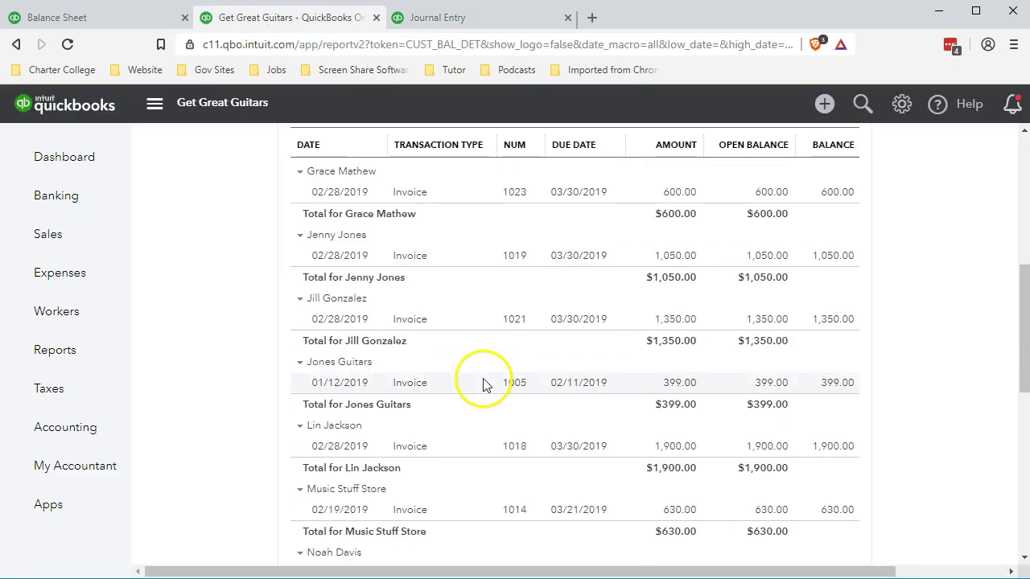
scroll(483, 385, "down", 8)
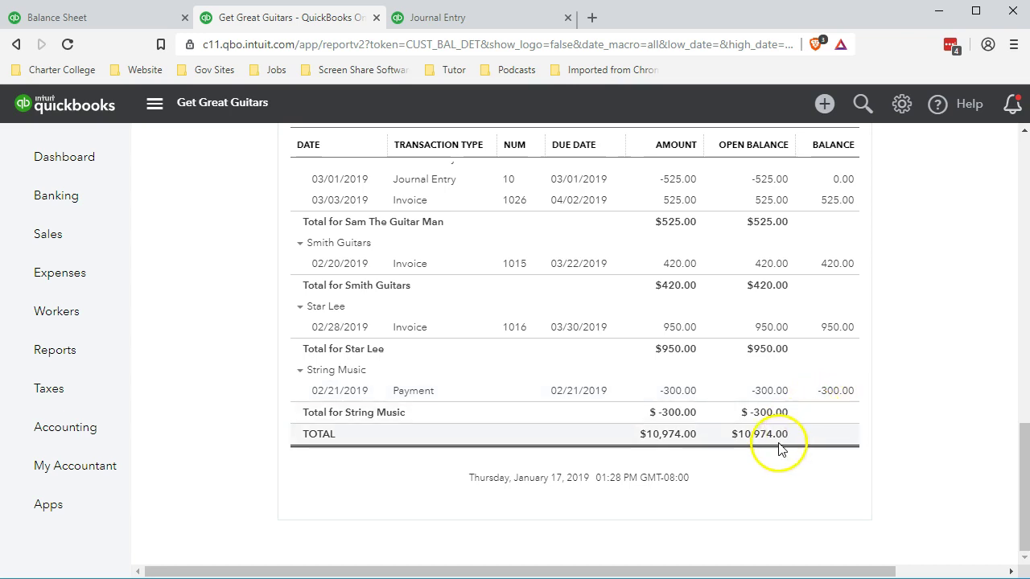
left_click(469, 17)
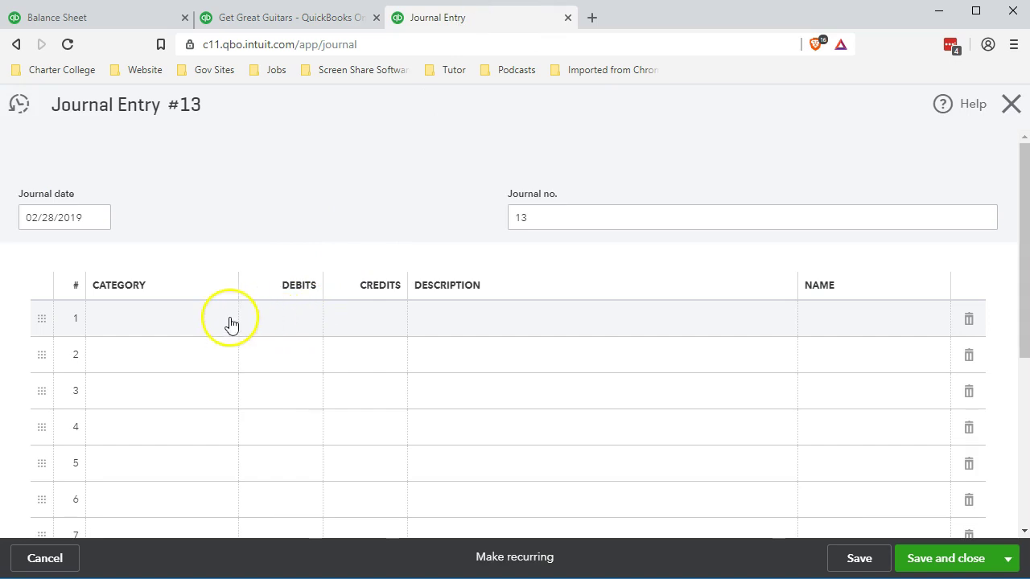
Debit Accounts Receivable (A/R) for 300.00 on the first line of the journal entry
left_click(196, 329)
type("acc")
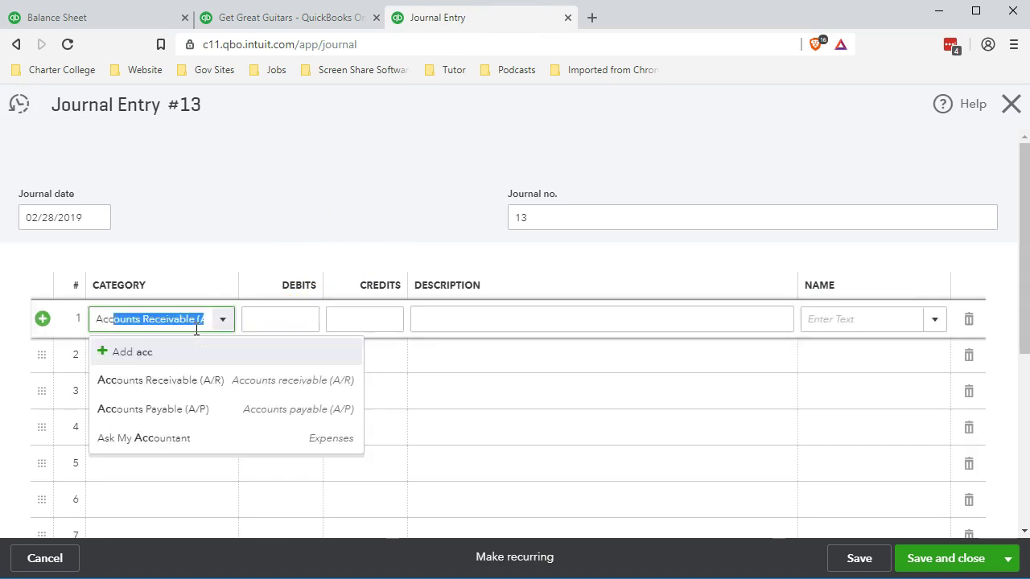
left_click(213, 380)
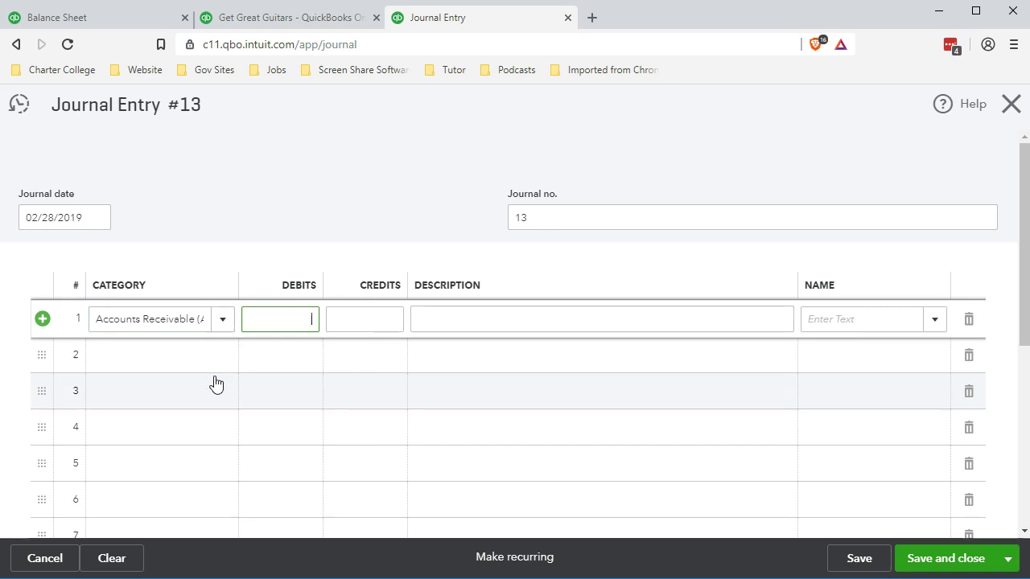
type("300")
key("Tab")
key("Tab")
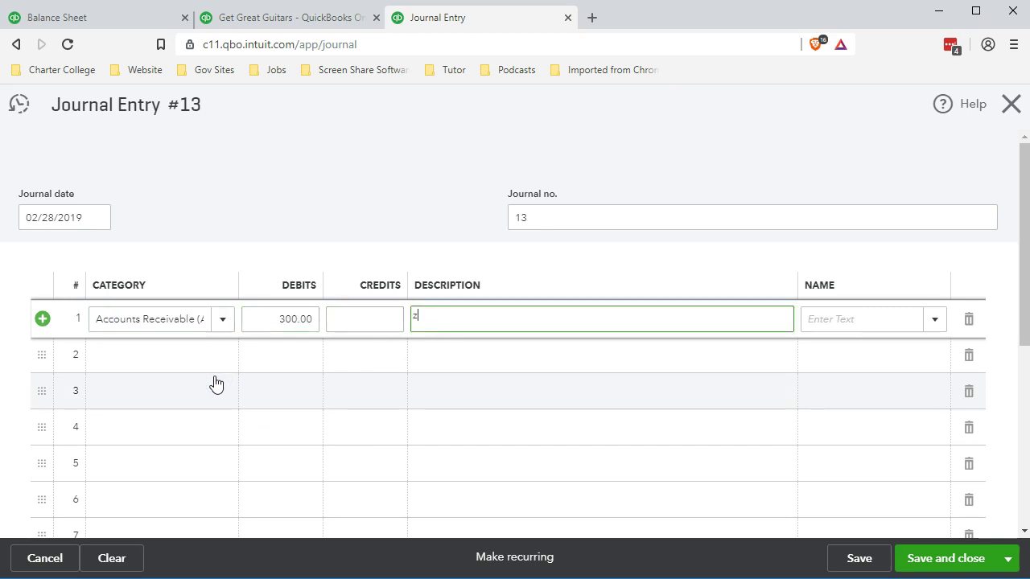
Describe the accounts receivable line as Adj Entry and assign it to String Music, checking the customer in the balance detail report
type("Adj Entry")
key("ctrl+shift+Left")
key("ctrl+shift+Left")
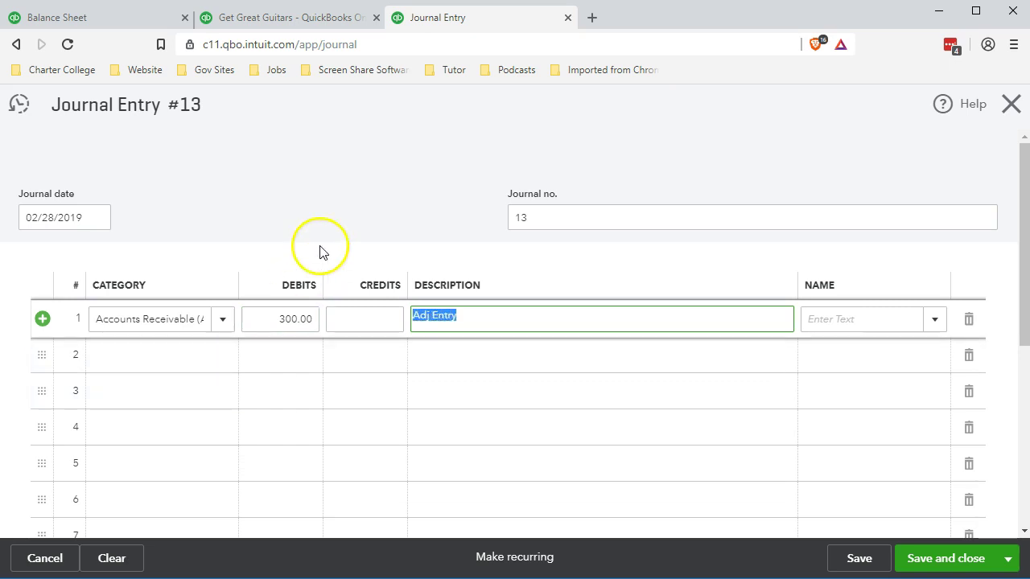
left_click(322, 24)
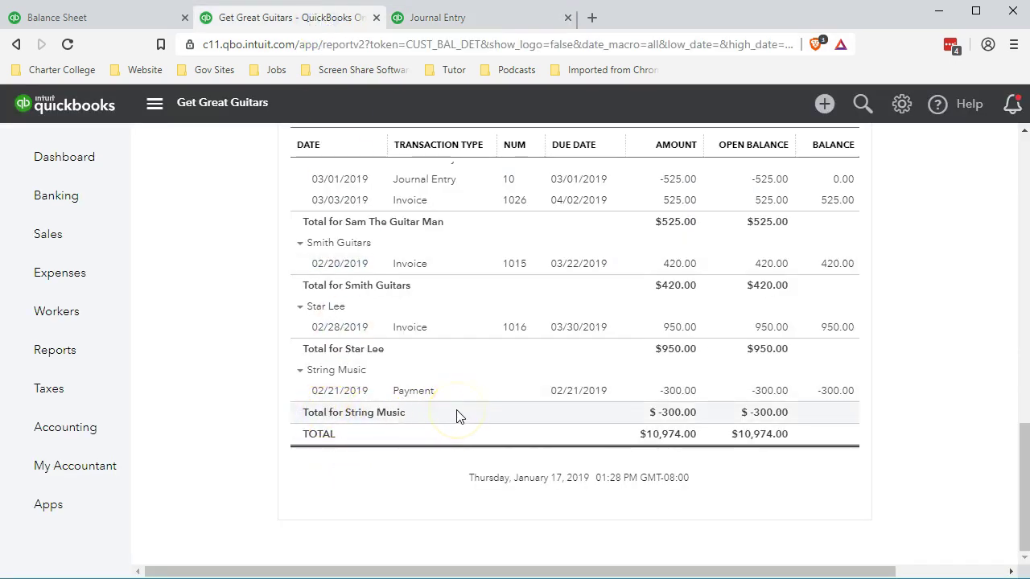
left_click(472, 17)
left_click(843, 336)
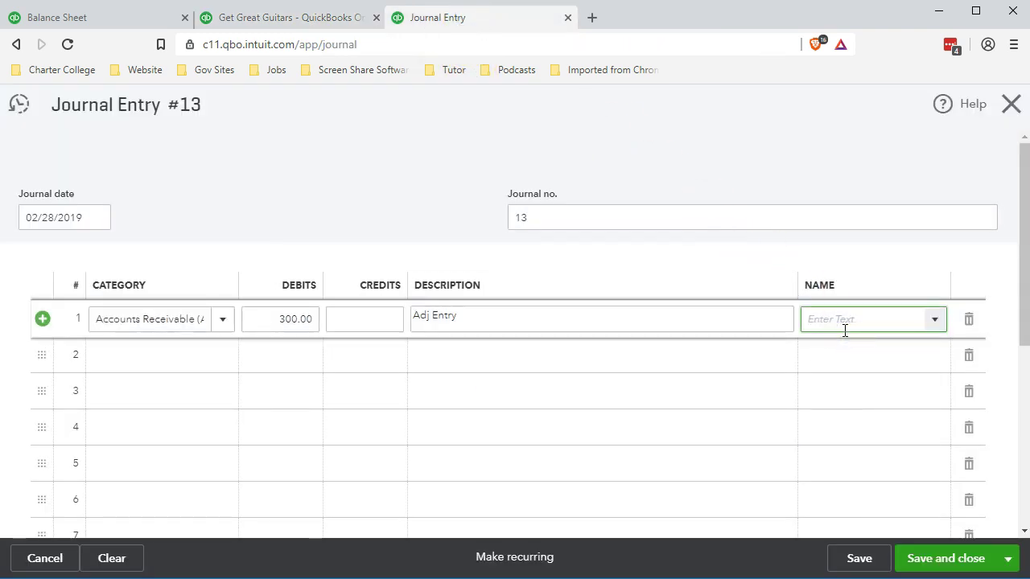
type("strin")
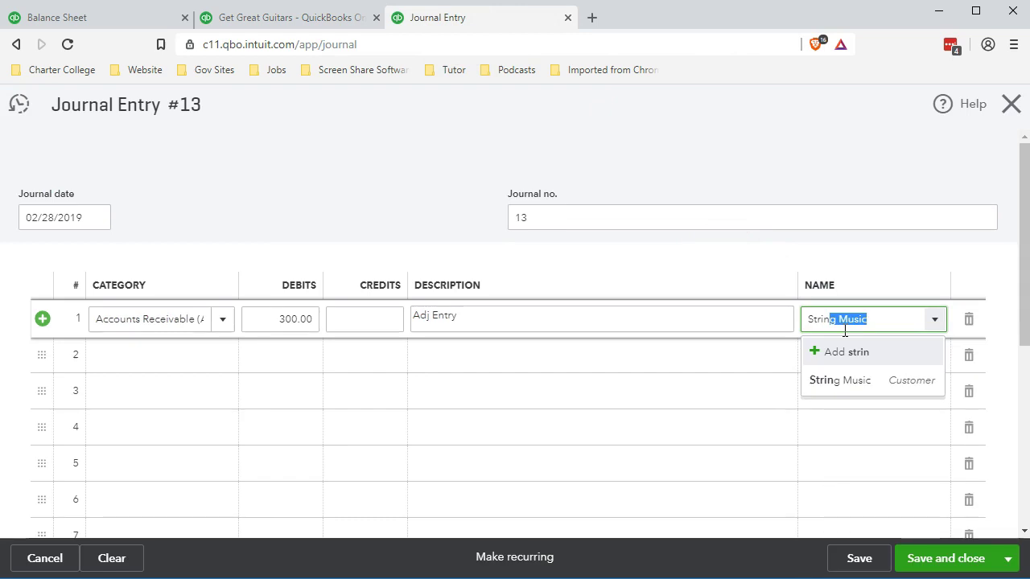
left_click(842, 384)
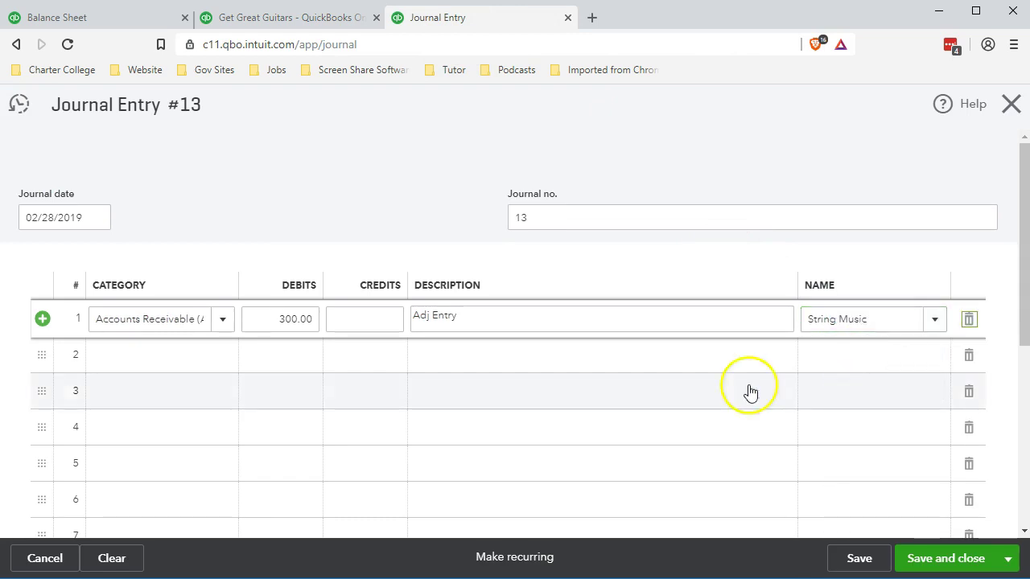
Add an Unearned Revenue account on the second journal line, with Other Current Liabilities as both account type and detail type
left_click(183, 372)
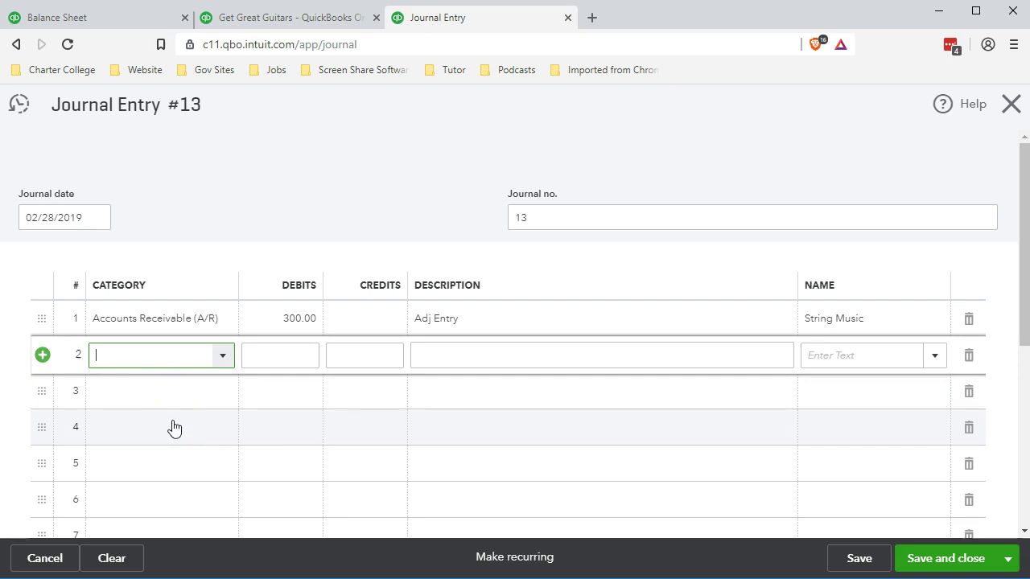
type("Uncarned")
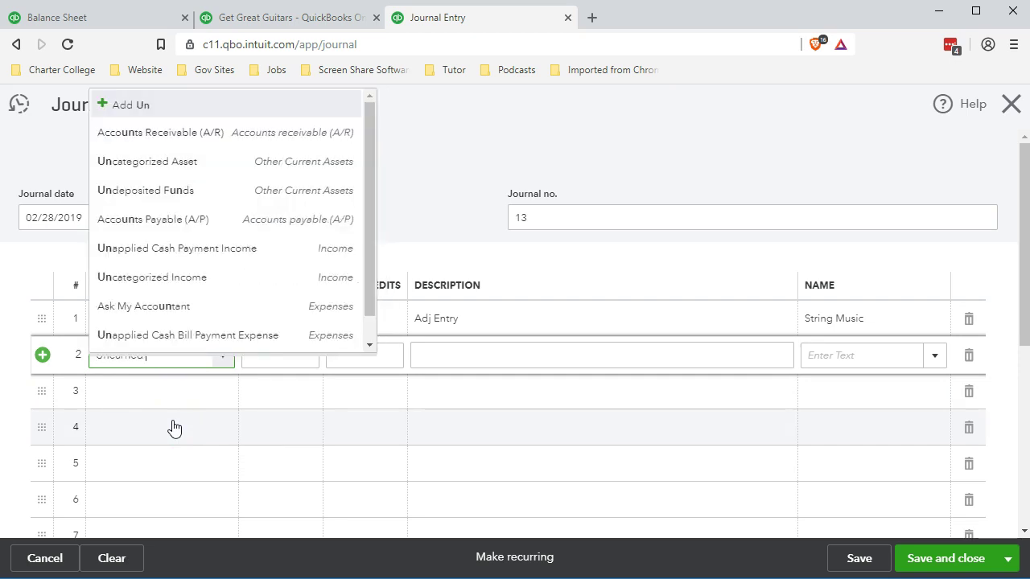
type(" Revenue")
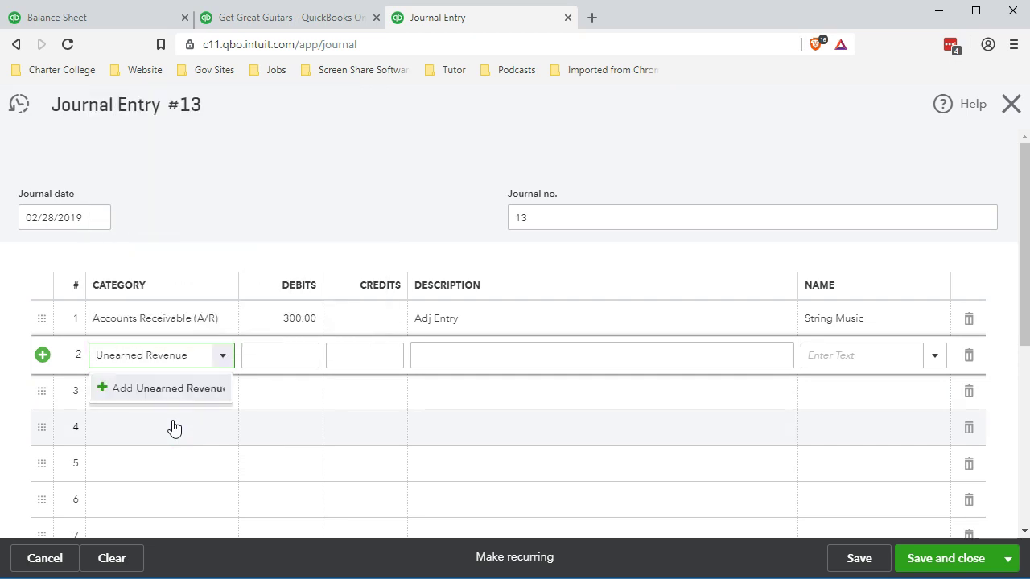
key("Return")
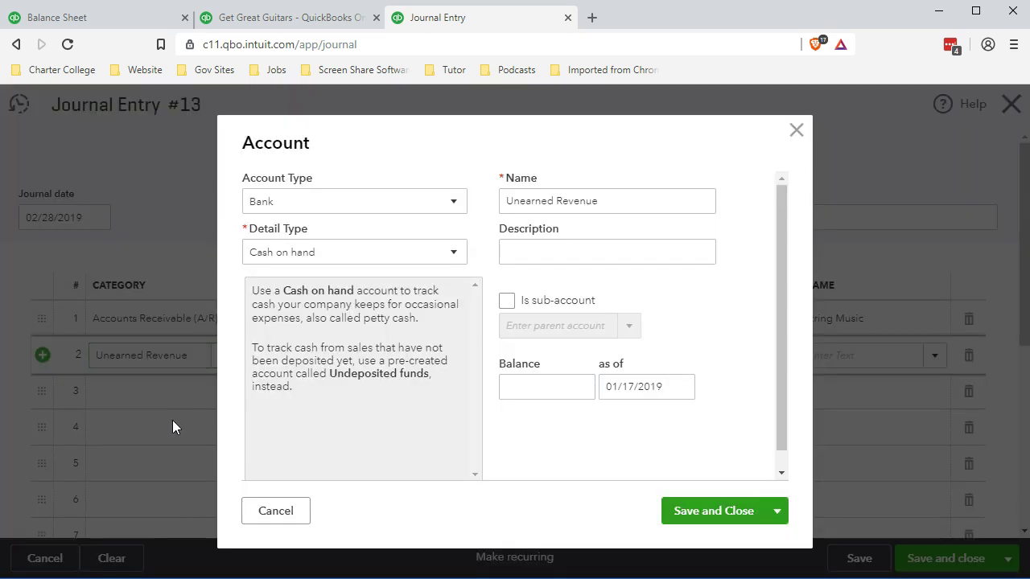
left_click(454, 202)
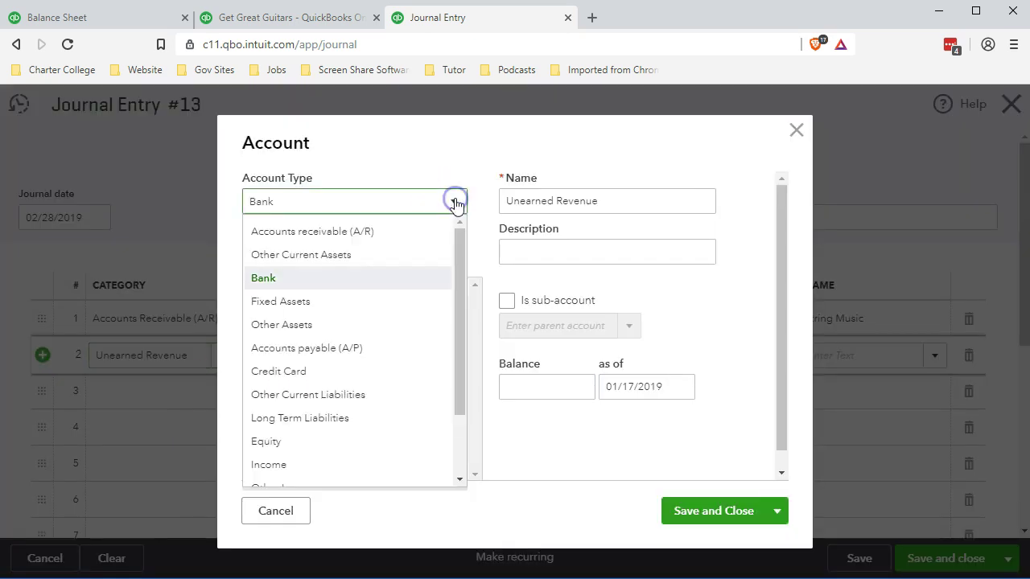
left_click(391, 394)
left_click(448, 251)
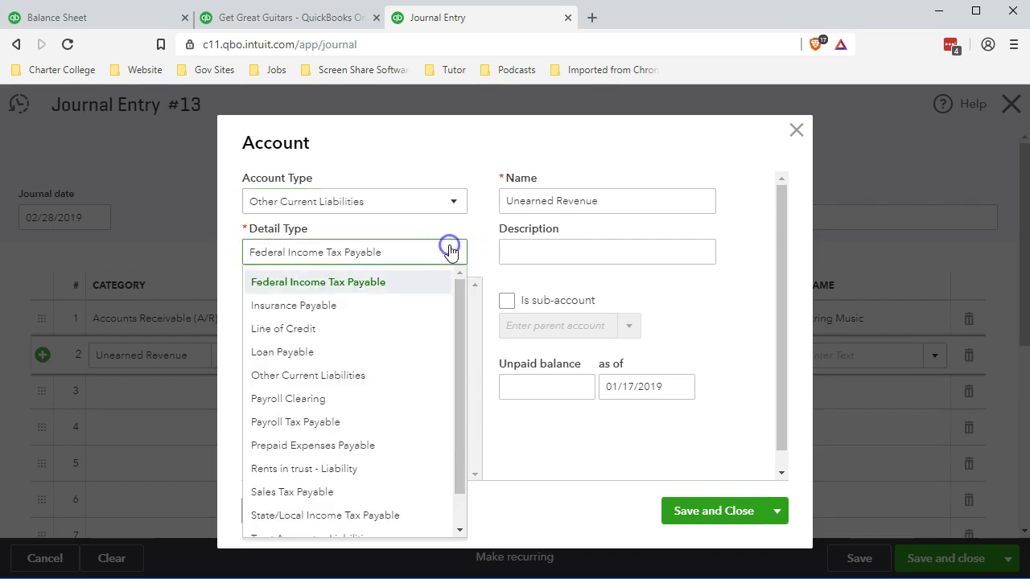
left_click(408, 381)
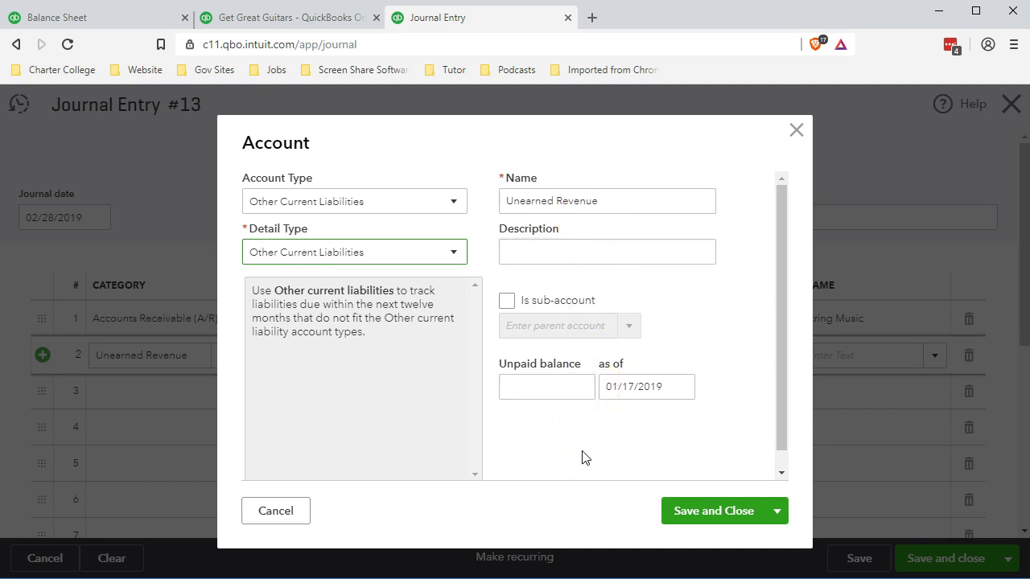
left_click(666, 513)
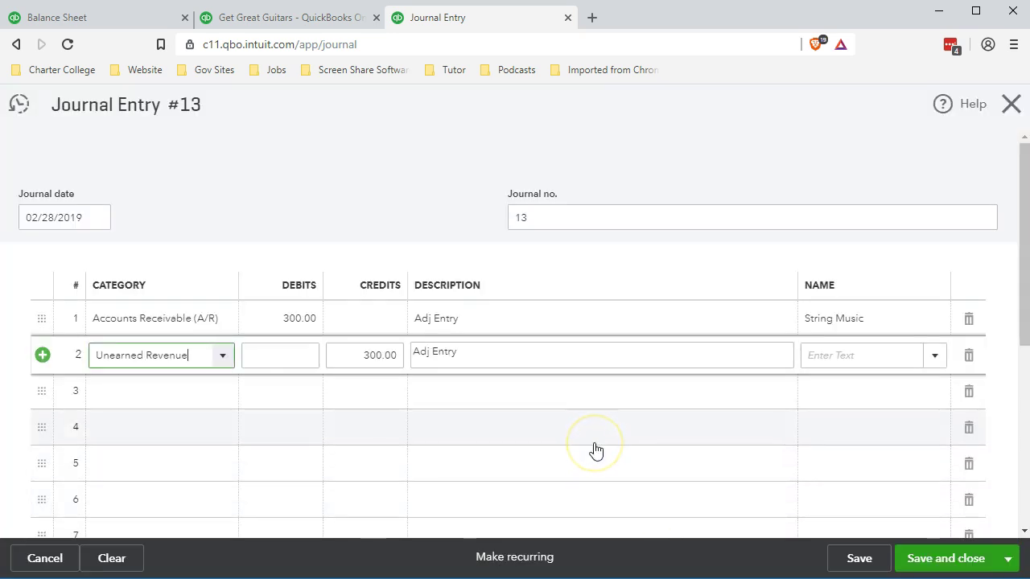
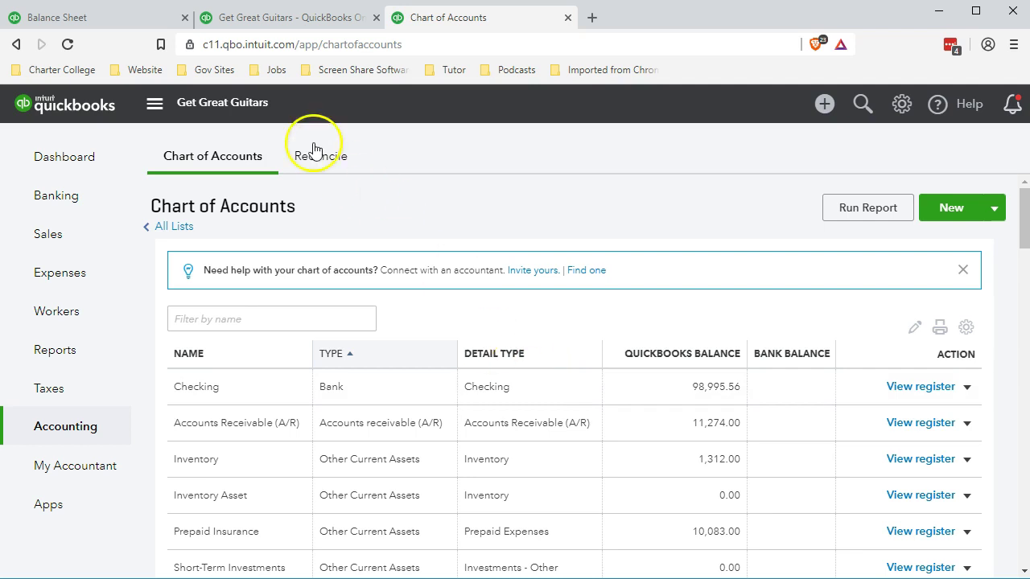
Switch to the balance sheet and rerun it so it includes the new adjusting entry
left_click(117, 22)
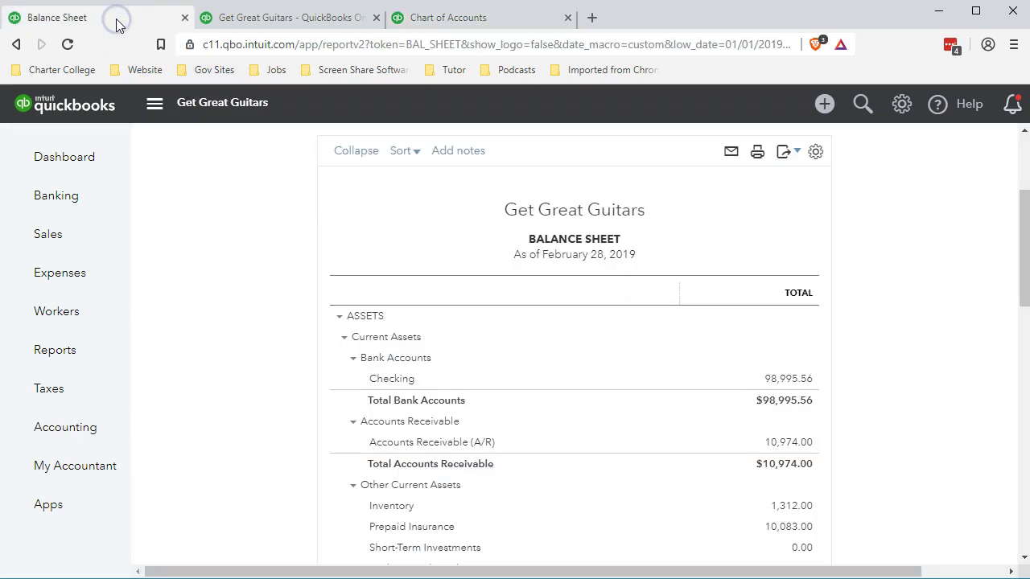
scroll(519, 268, "up", 3)
left_click(869, 240)
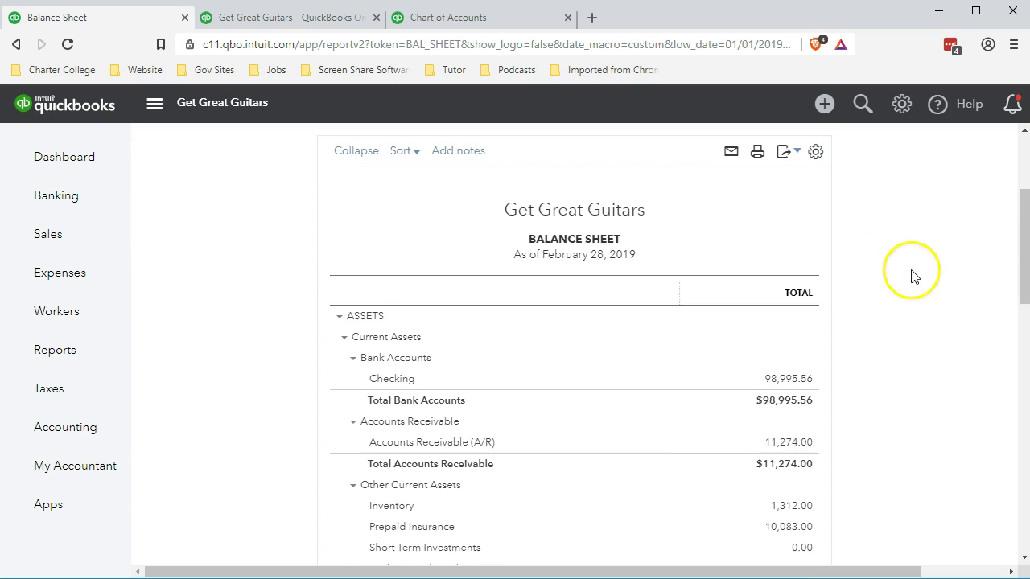
Examine the Accounts Receivable (A/R) transactions behind the balance sheet amount, including the 02/28/2019 adjusting entry, and return to the report summary
left_click(796, 449)
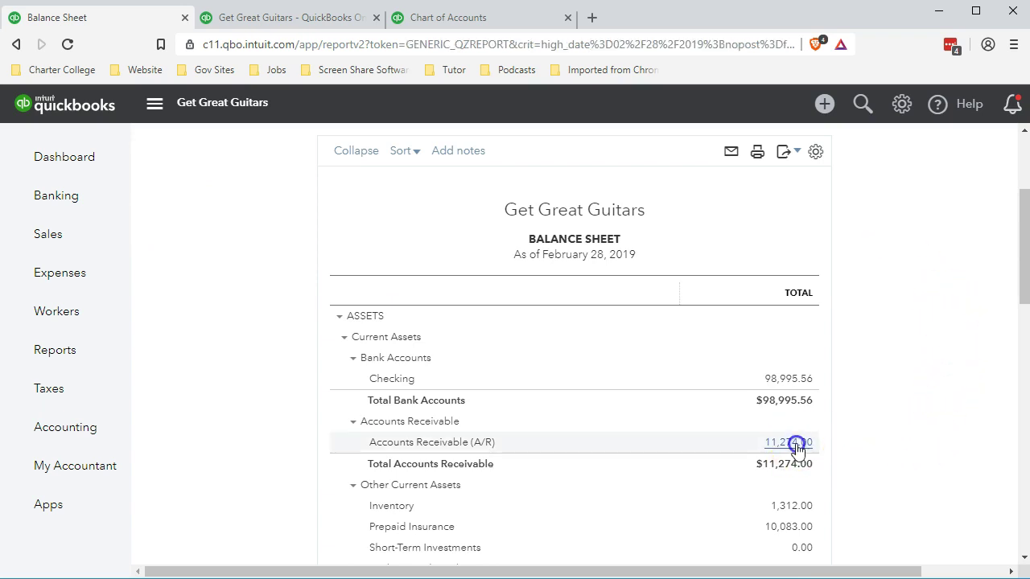
scroll(796, 449, "down", 5)
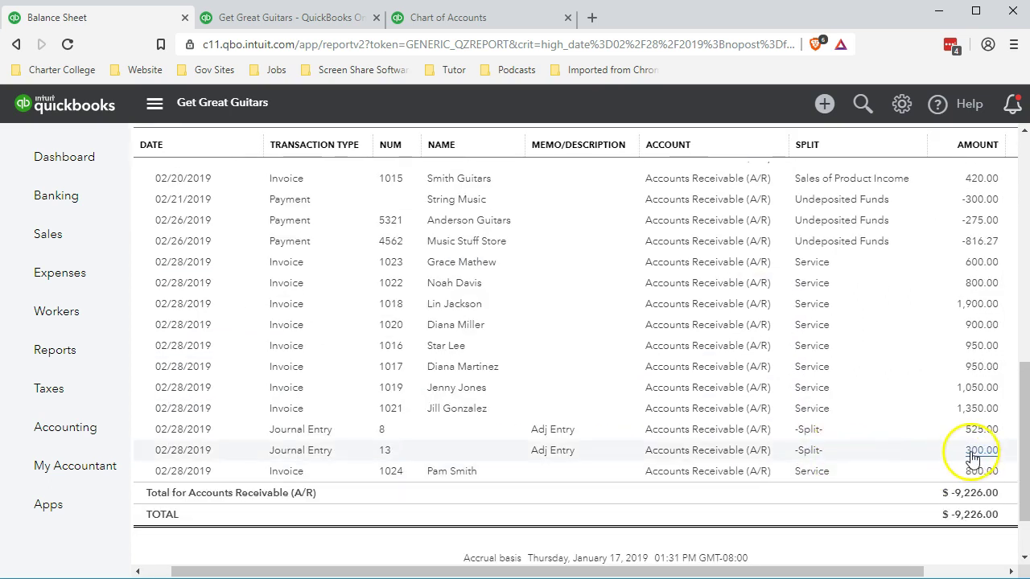
left_click_drag(865, 571, 925, 569)
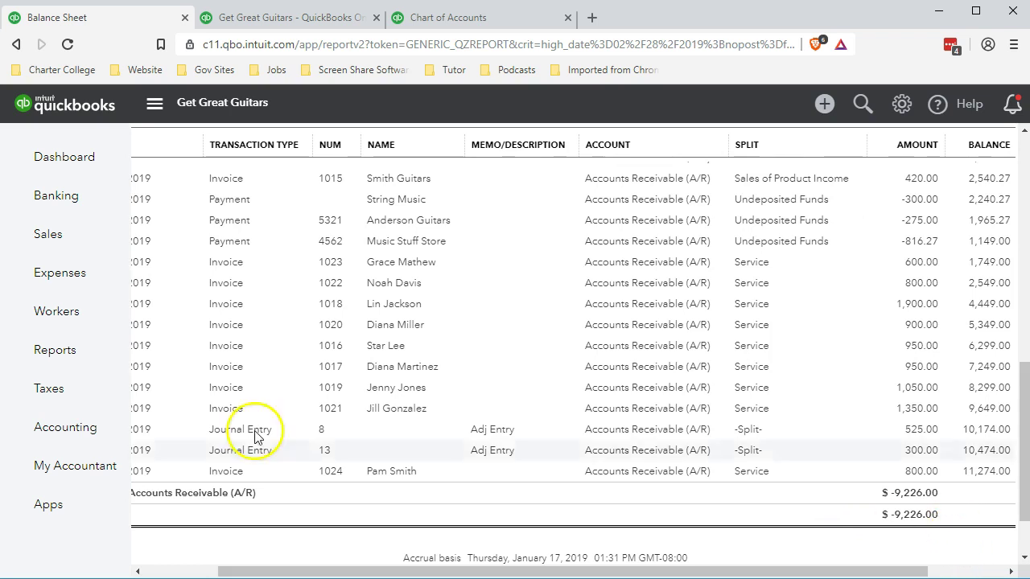
scroll(270, 378, "up", 2)
scroll(270, 378, "up", 6)
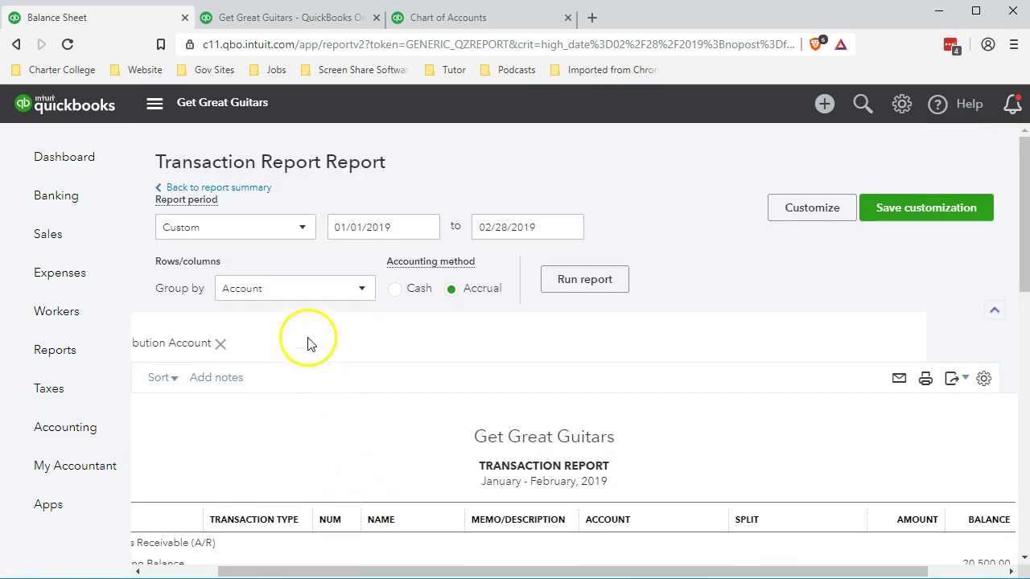
left_click(249, 190)
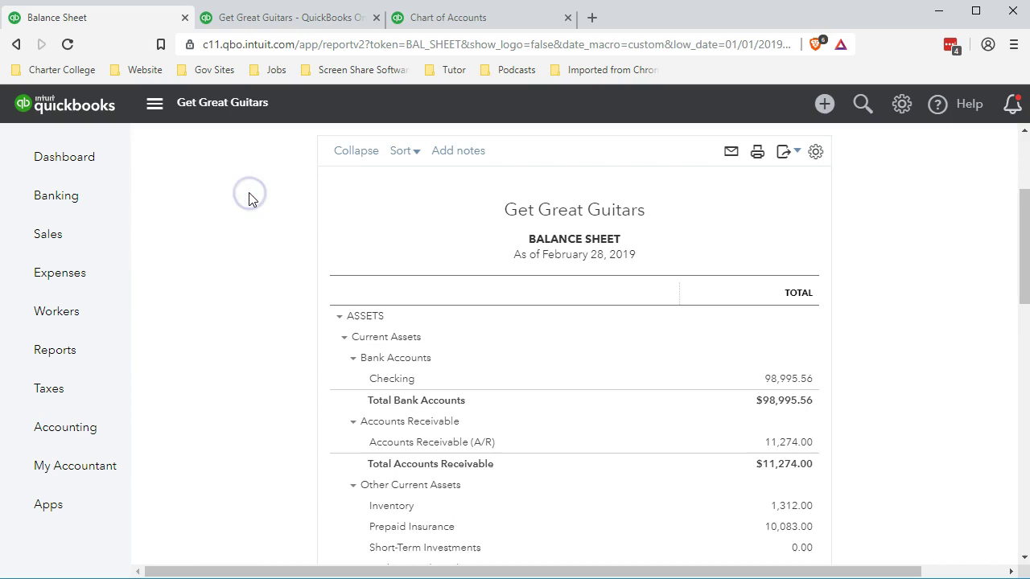
Trace the balance sheet's Unearned Revenue amount to its source journal entry, check both lines, and return to the balance sheet
scroll(305, 393, "down", 1)
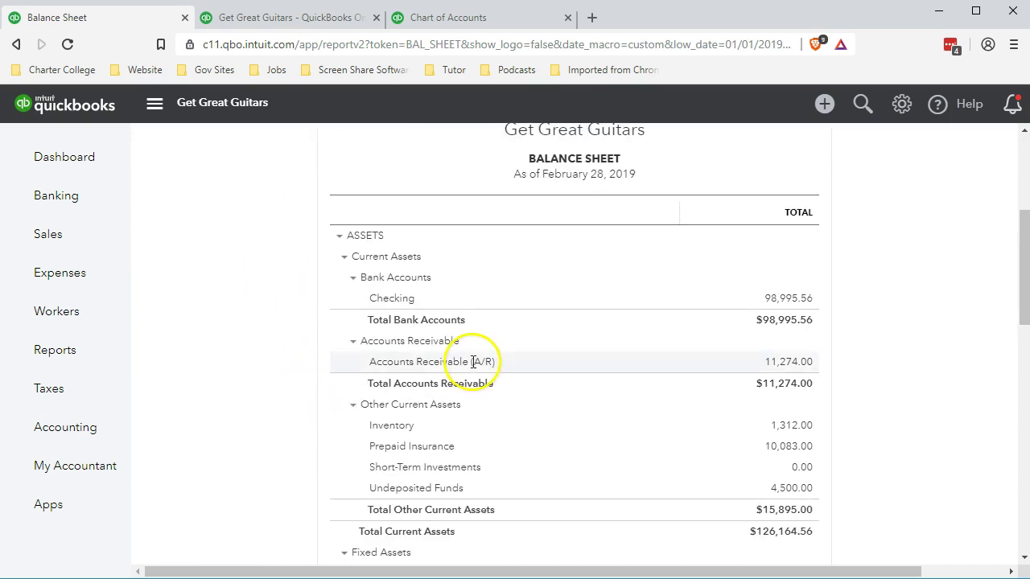
scroll(473, 361, "down", 5)
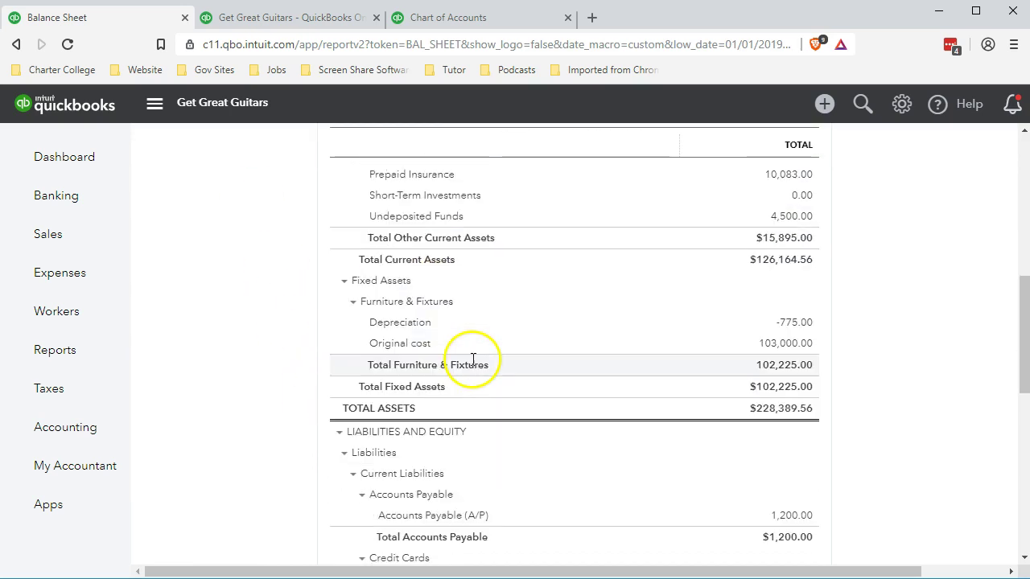
scroll(475, 362, "down", 1)
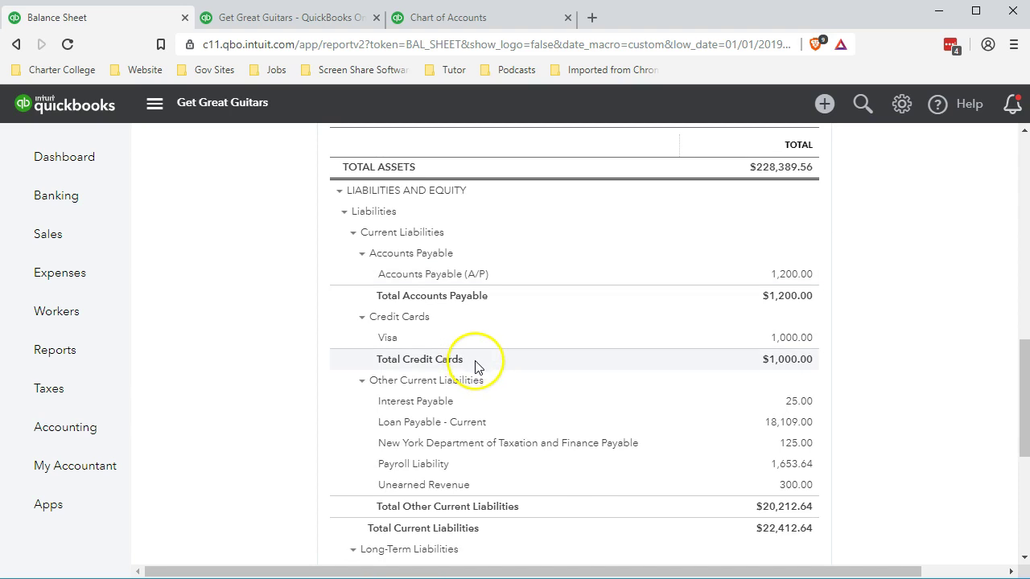
scroll(486, 385, "down", 1)
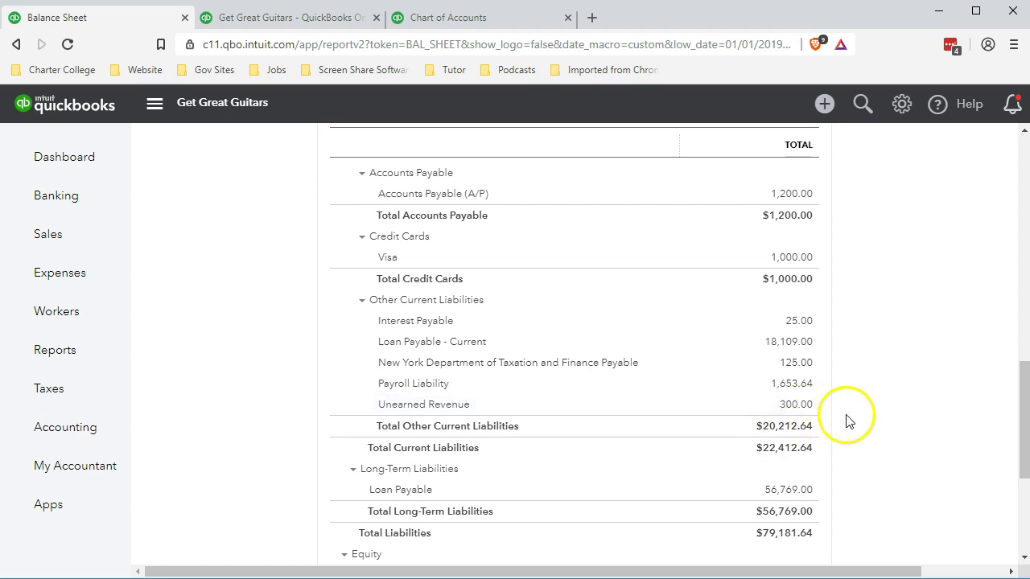
left_click(815, 409)
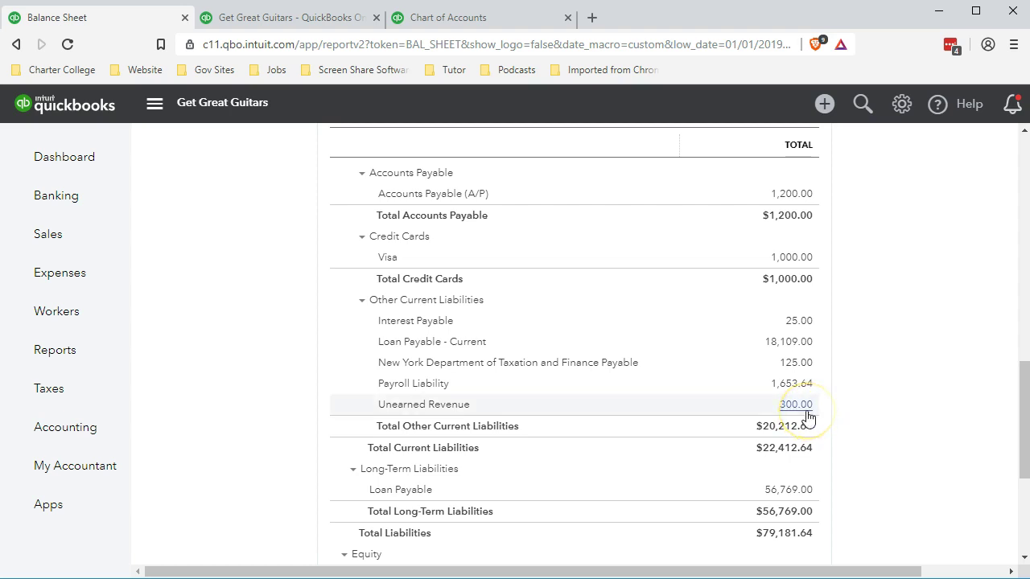
left_click(805, 409)
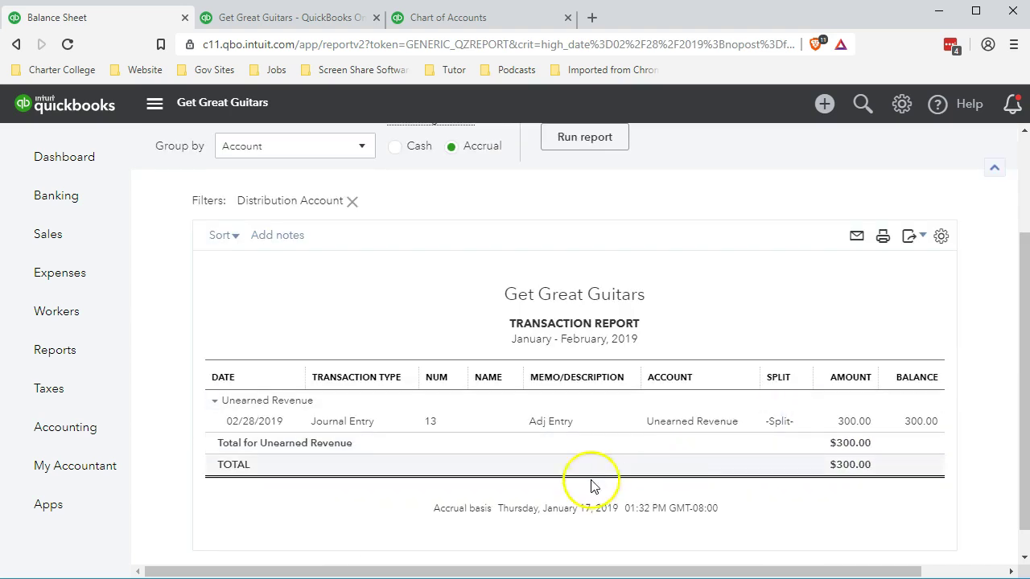
left_click(559, 430)
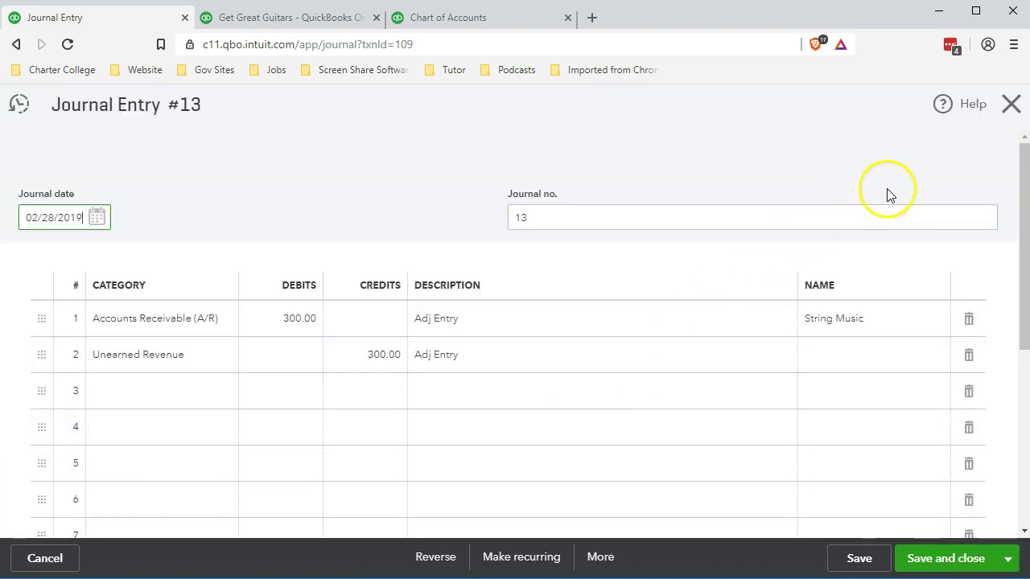
left_click(1011, 106)
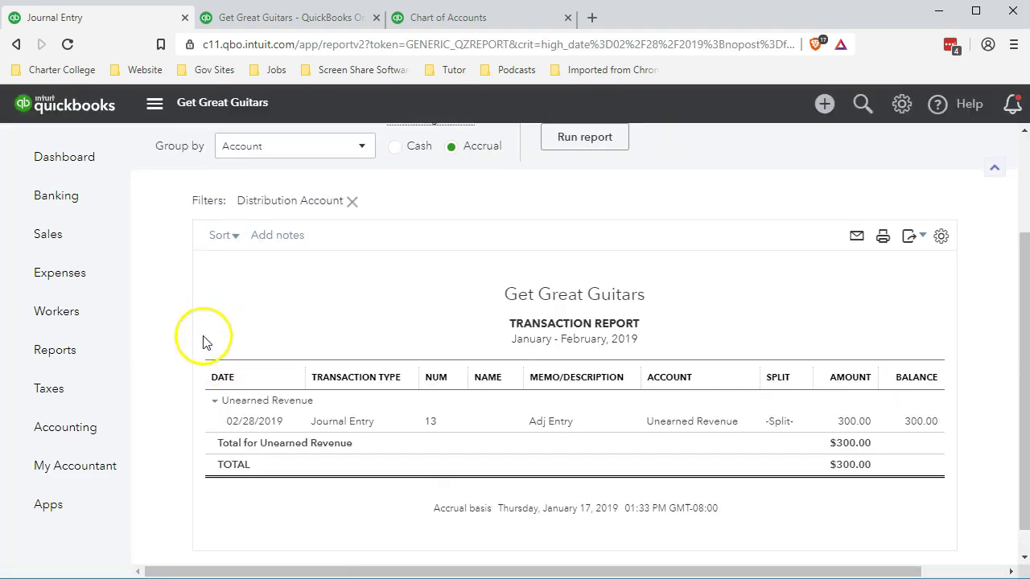
left_click(237, 188)
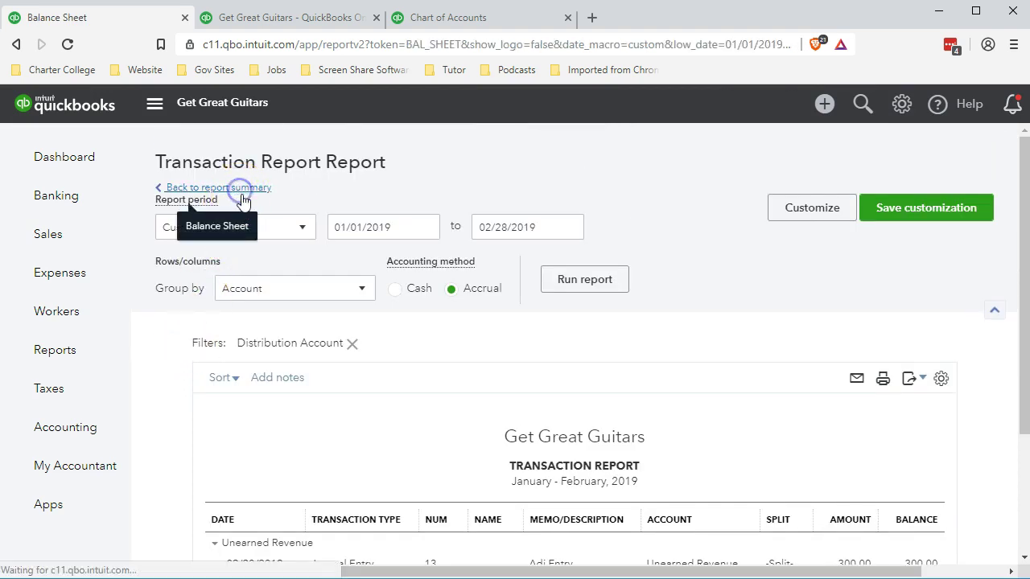
Review Unearned Revenue under Other Current Liabilities and Accounts Receivable (A/R) under Current Assets on the balance sheet
scroll(345, 478, "down", 4)
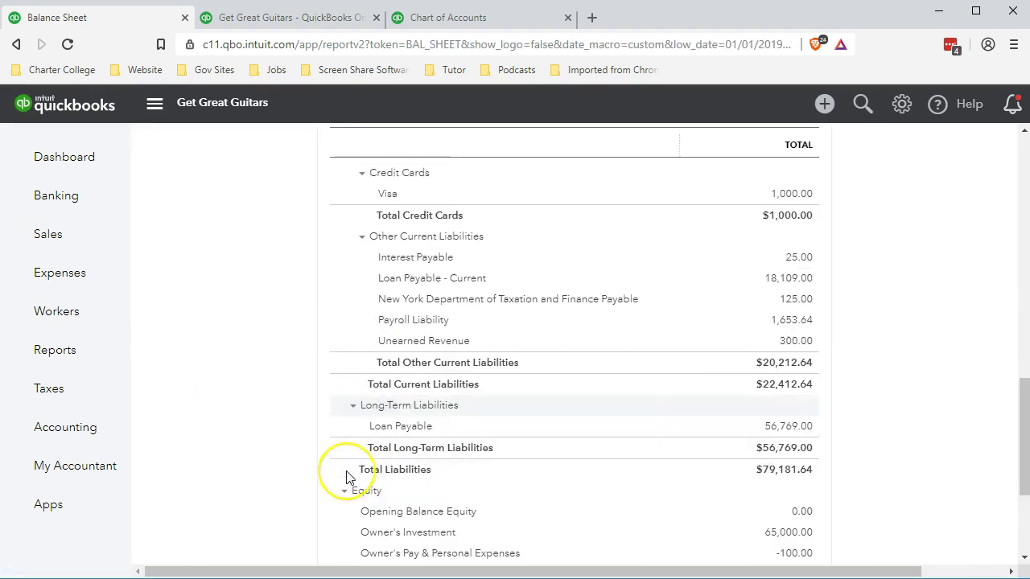
scroll(346, 477, "up", 3)
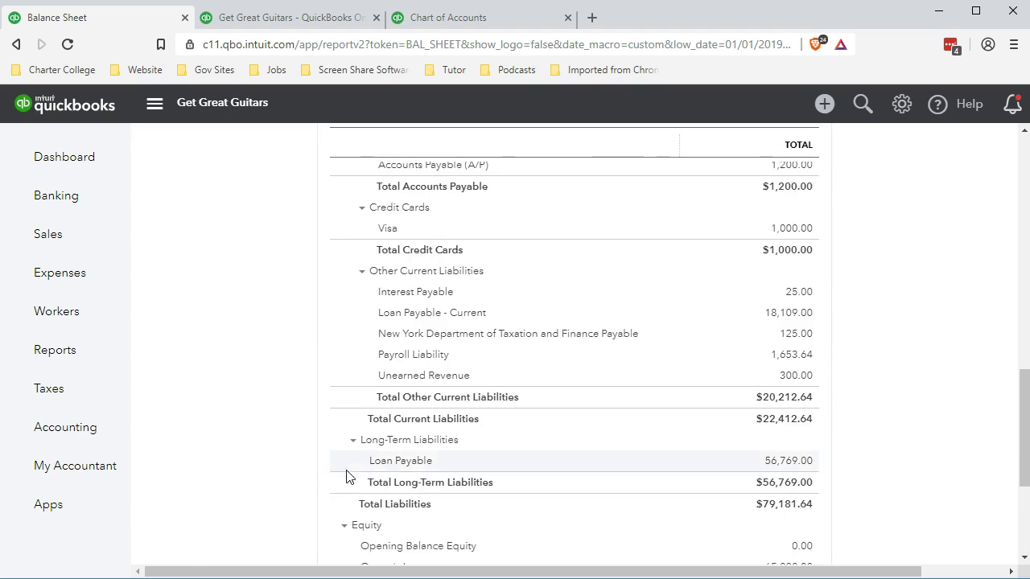
scroll(345, 478, "up", 1)
scroll(346, 478, "up", 1)
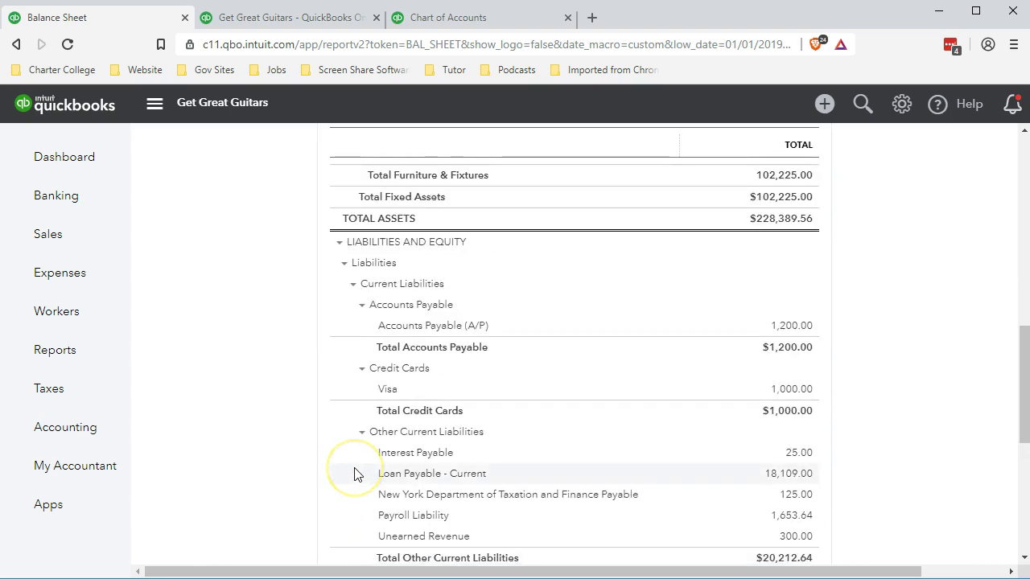
scroll(356, 474, "down", 1)
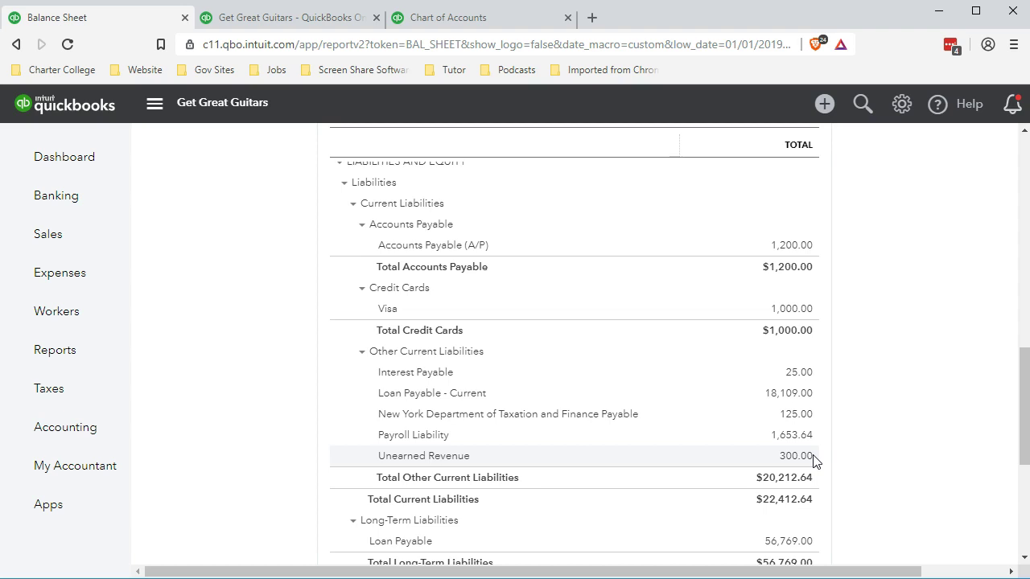
scroll(812, 458, "up", 10)
left_click(612, 461)
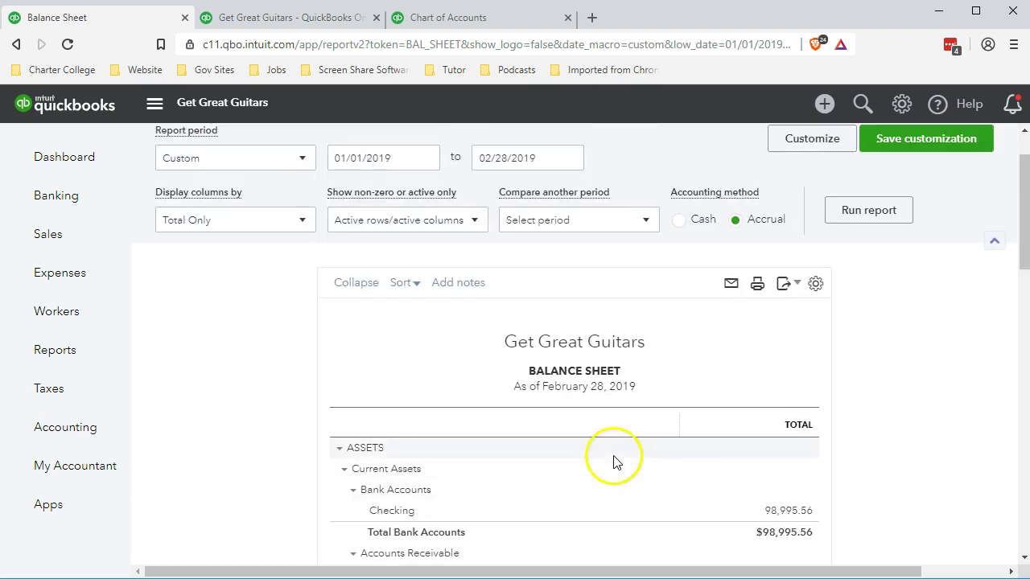
scroll(585, 414, "down", 1)
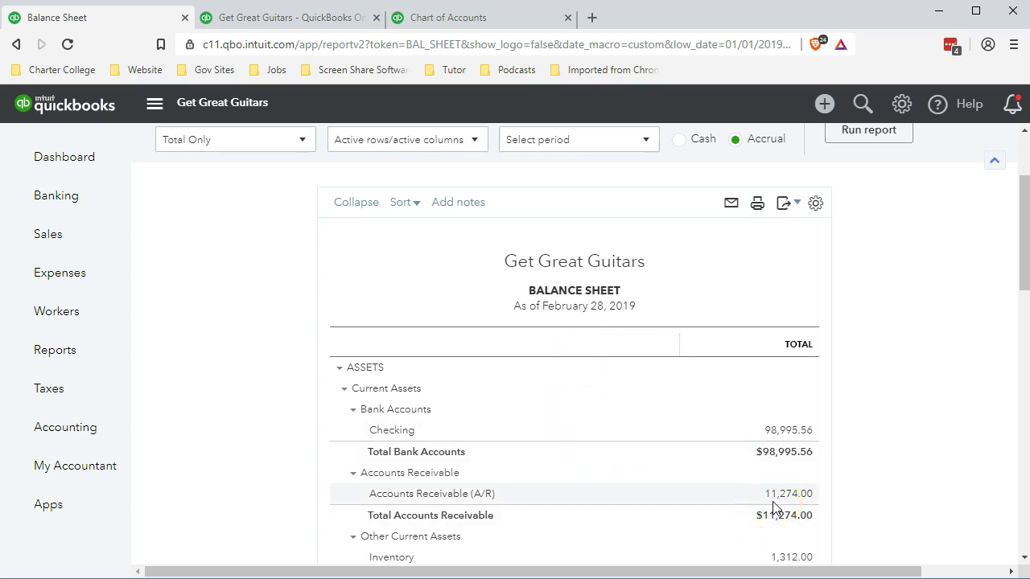
Rerun the Customer Balance Detail report and check String Music's transactions and the report total
left_click(290, 23)
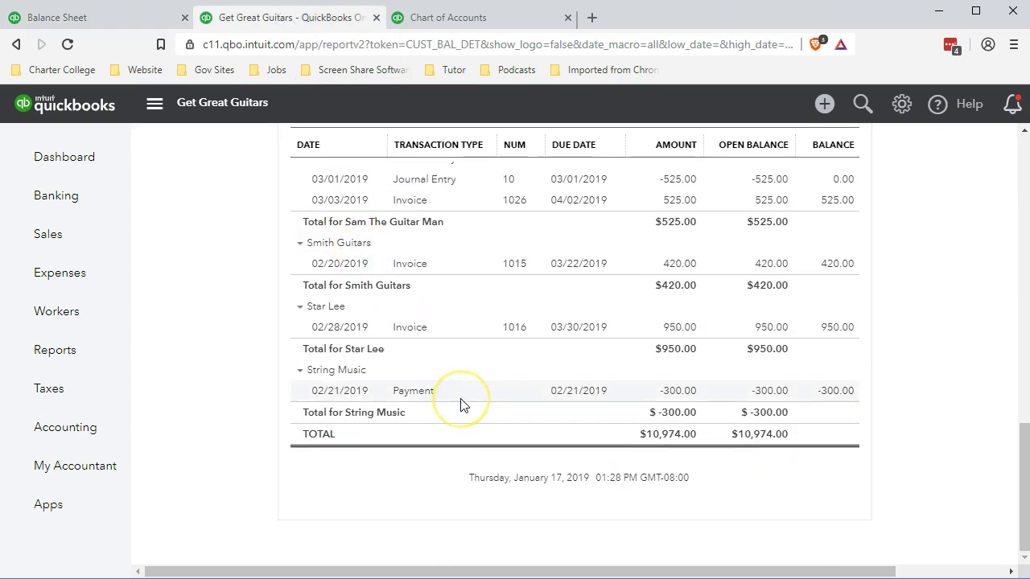
scroll(461, 404, "up", 15)
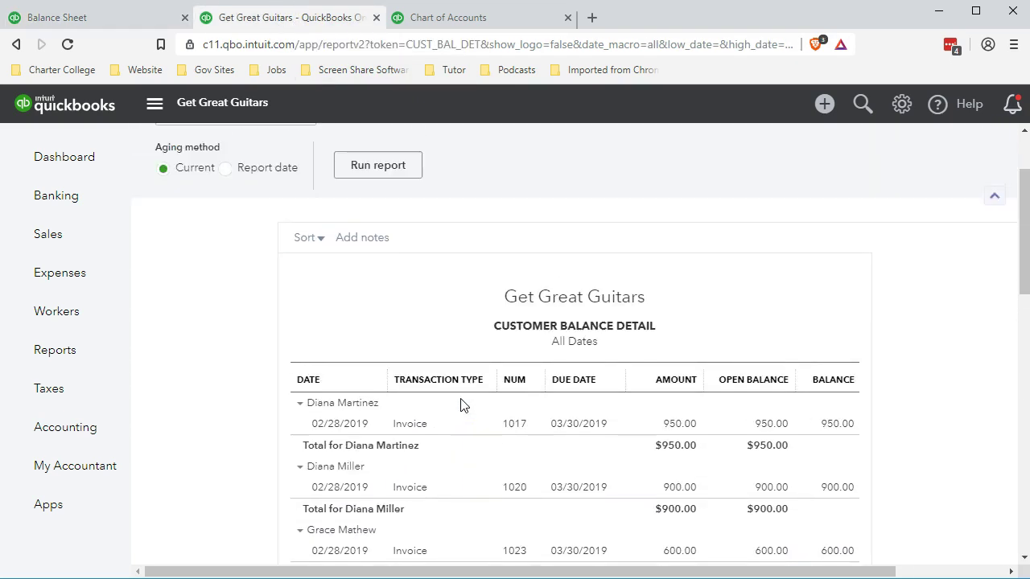
scroll(461, 405, "up", 2)
left_click(377, 280)
scroll(268, 375, "down", 6)
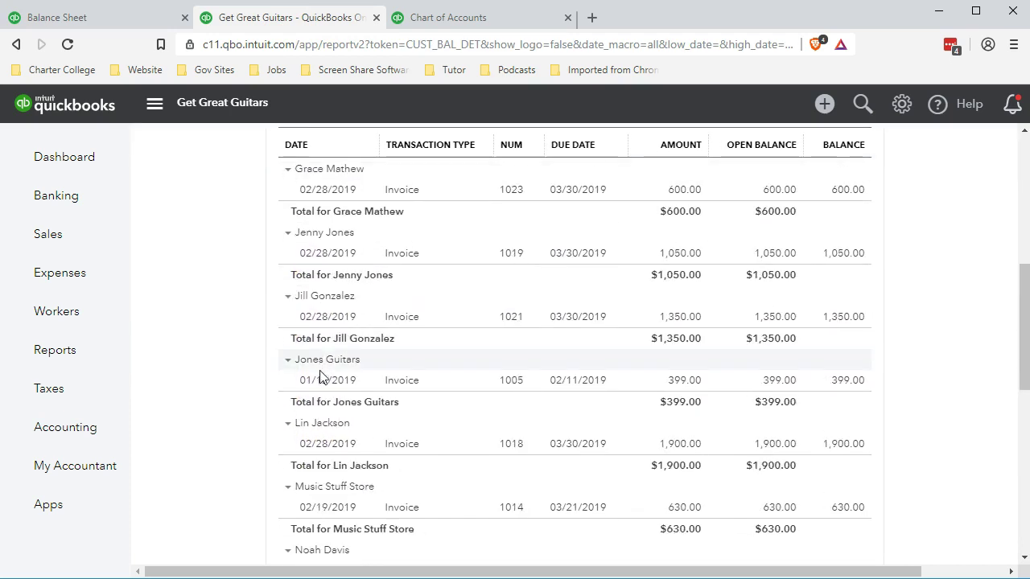
scroll(319, 376, "down", 7)
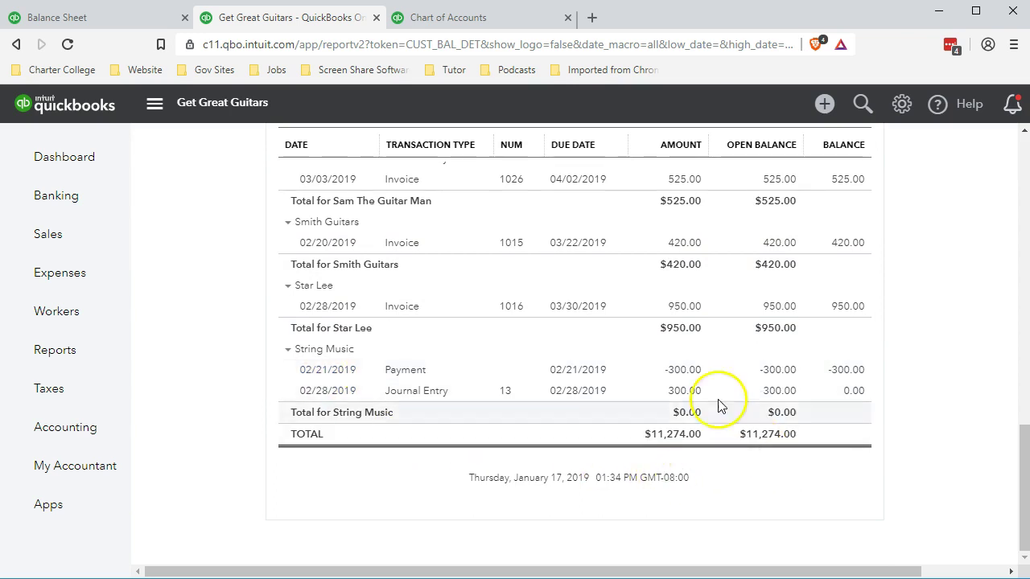
Compare the balance sheet's Accounts Receivable (A/R) amount with the Customer Balance Detail total and String Music's entries
left_click(147, 18)
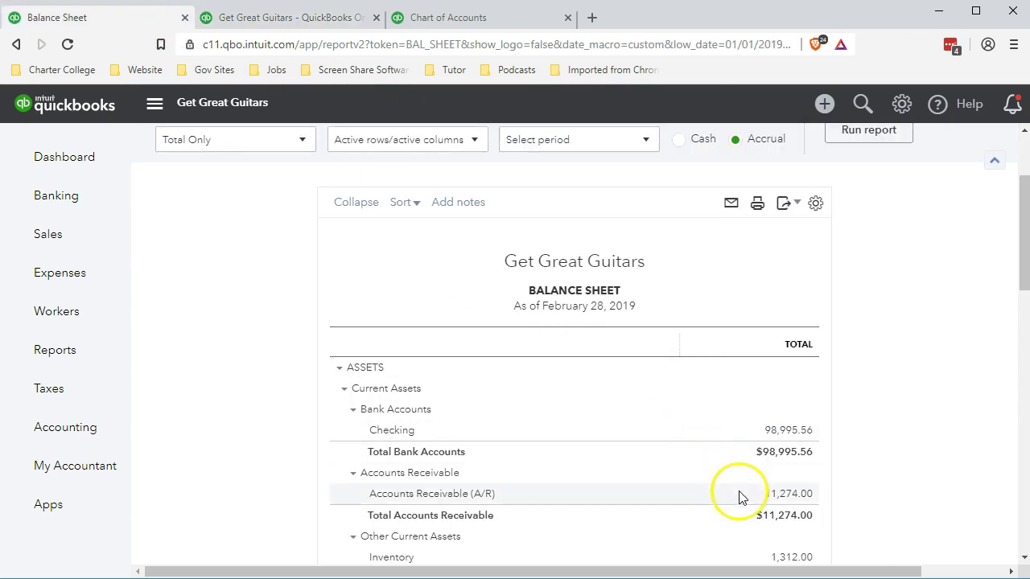
left_click(312, 24)
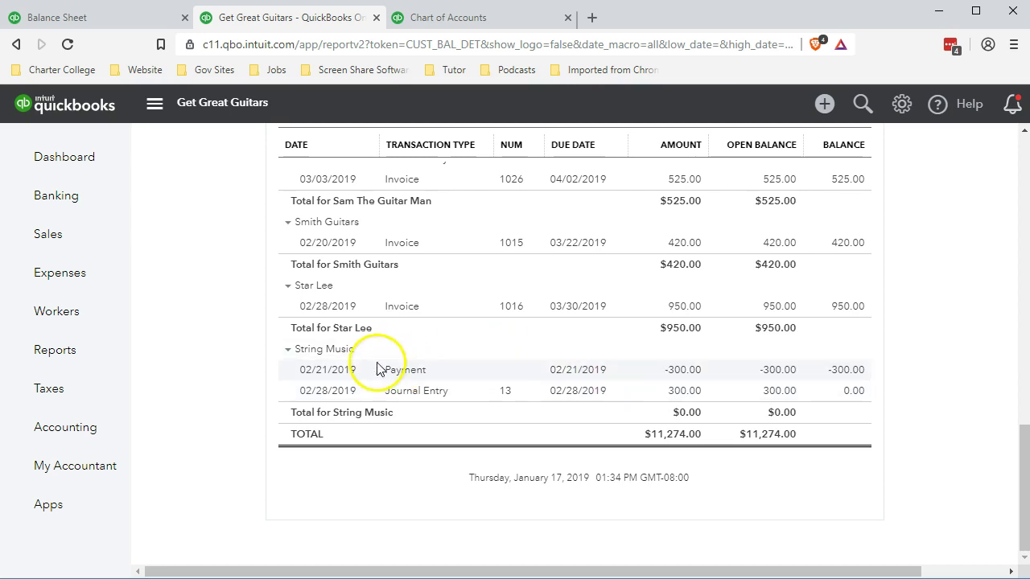
left_click(322, 367)
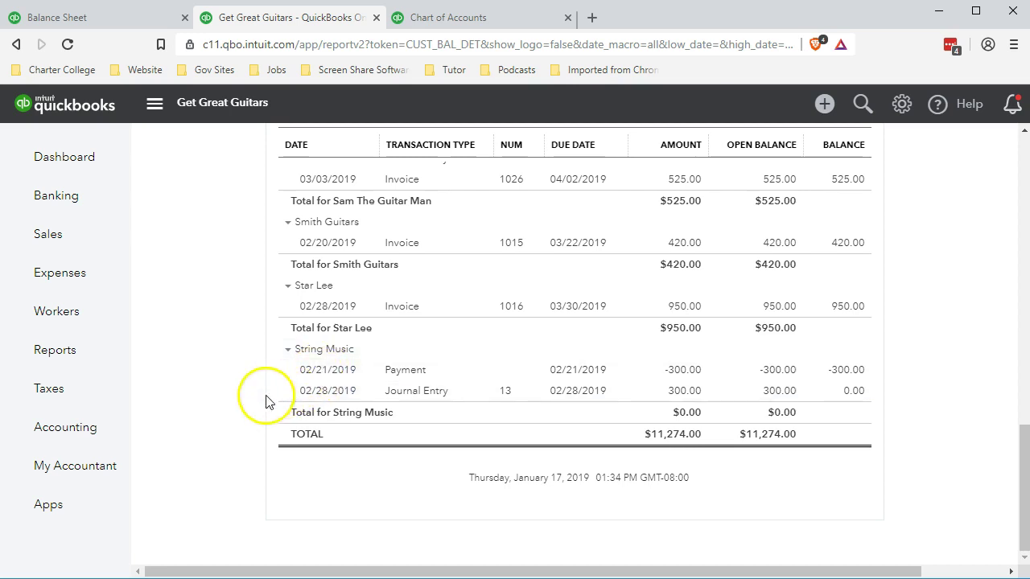